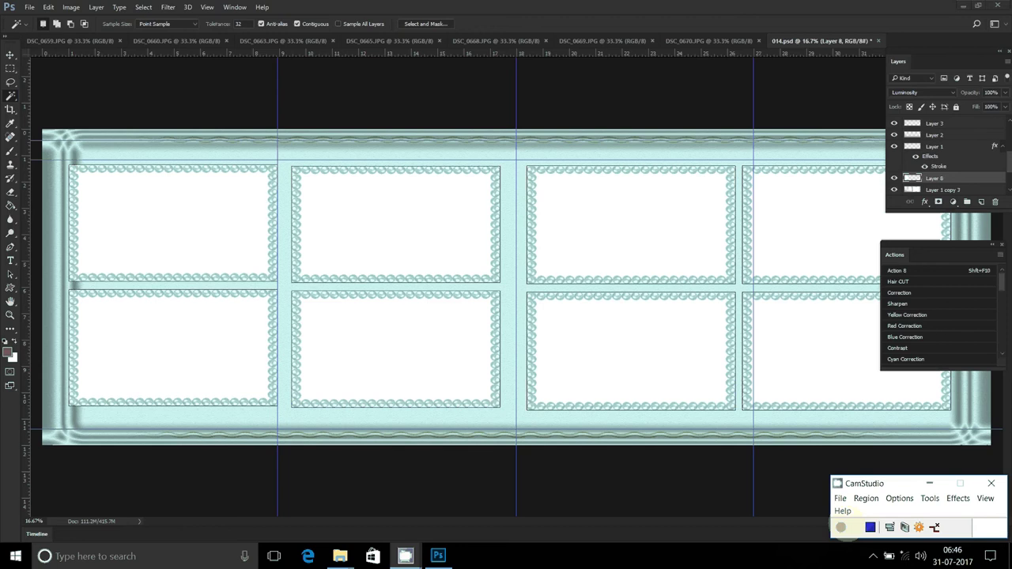
- Paste the seated couple photo into the top-left pearl frame, scale it to fit, then bring up DSC_0670.JPG
left_click(49, 7)
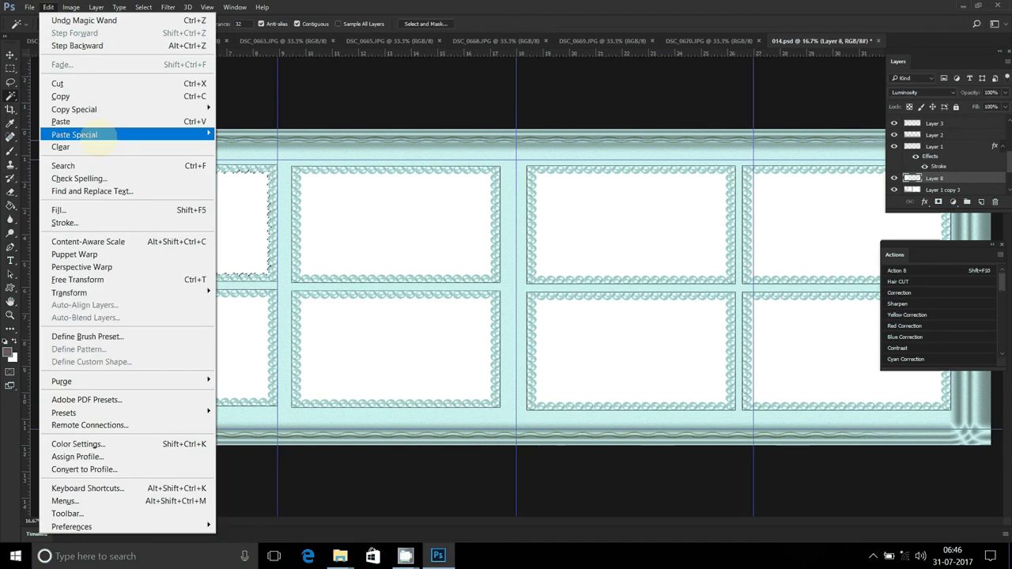
left_click(281, 147)
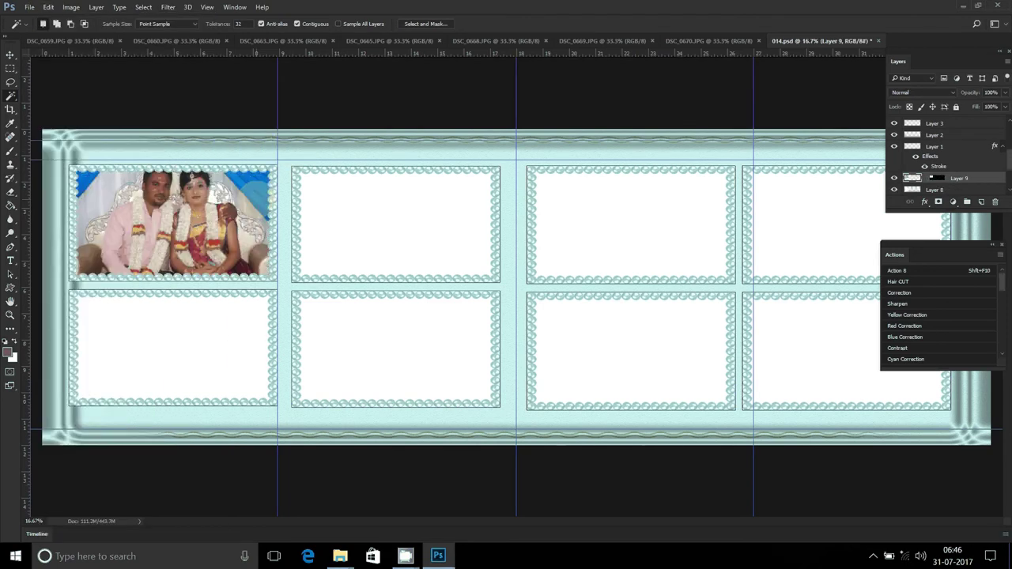
key("v")
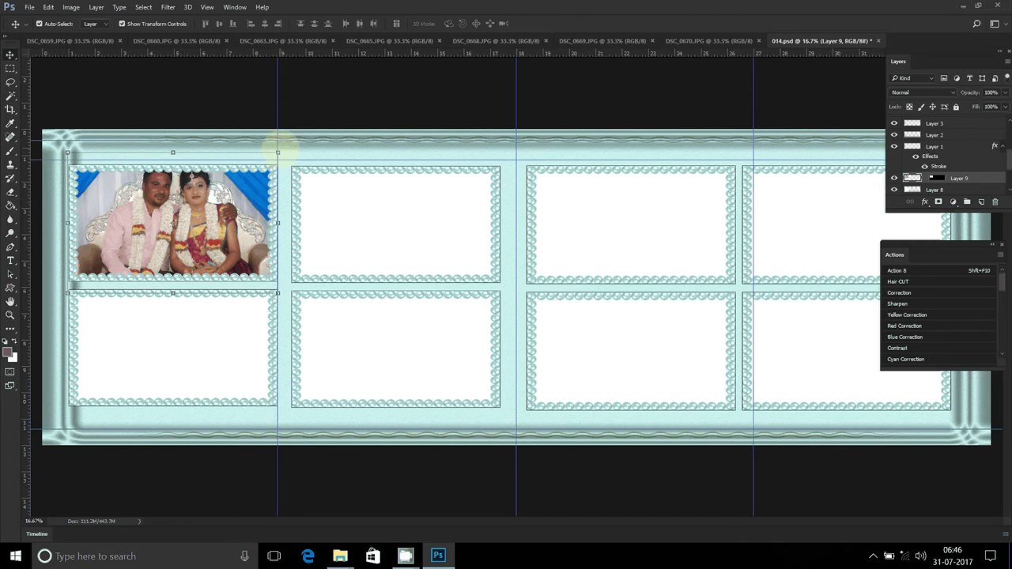
key("ctrl+t")
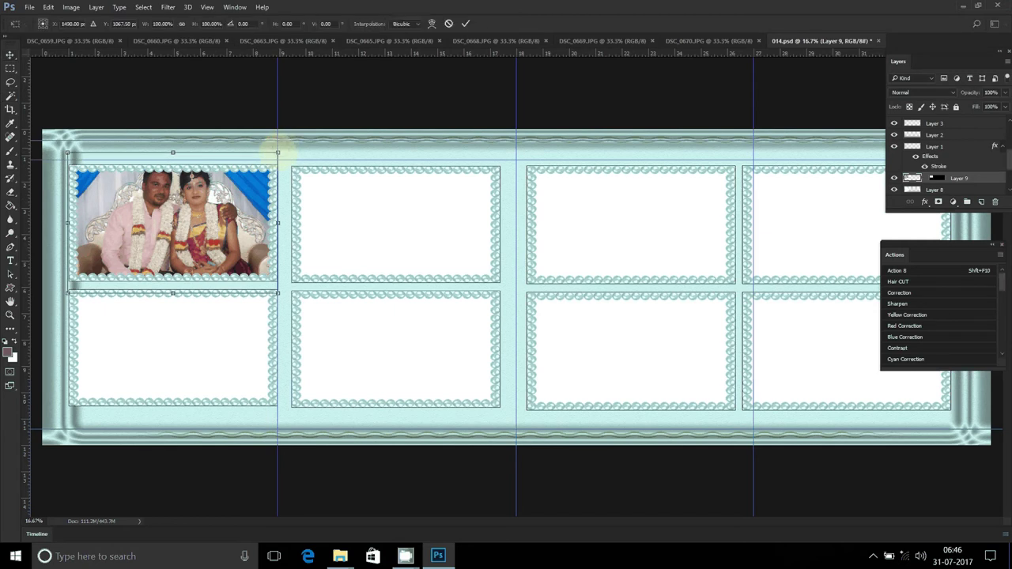
mouse_move(277, 152)
left_mouse_down()
mouse_move(223, 194)
mouse_move(230, 187)
left_mouse_up()
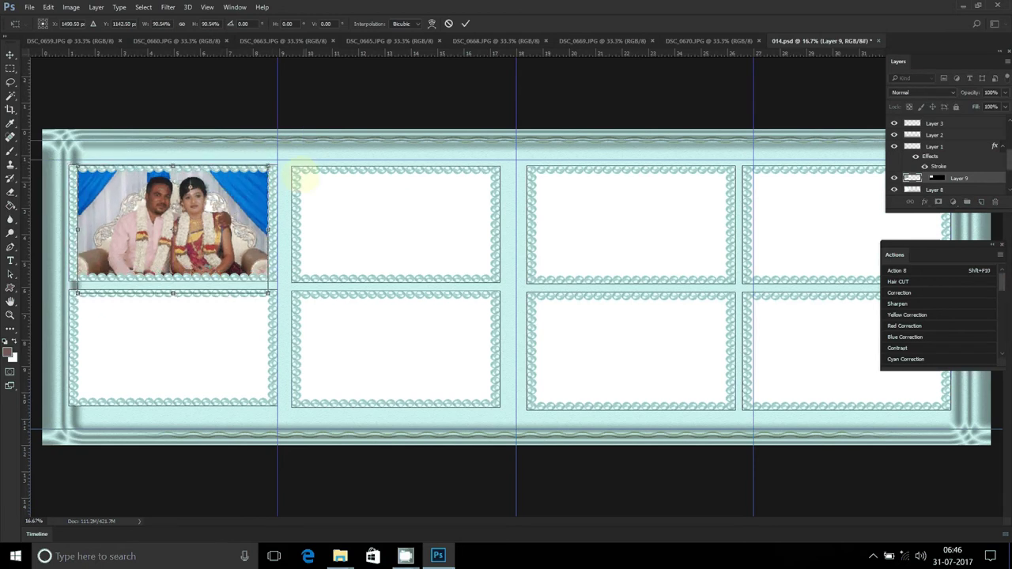
key("Return")
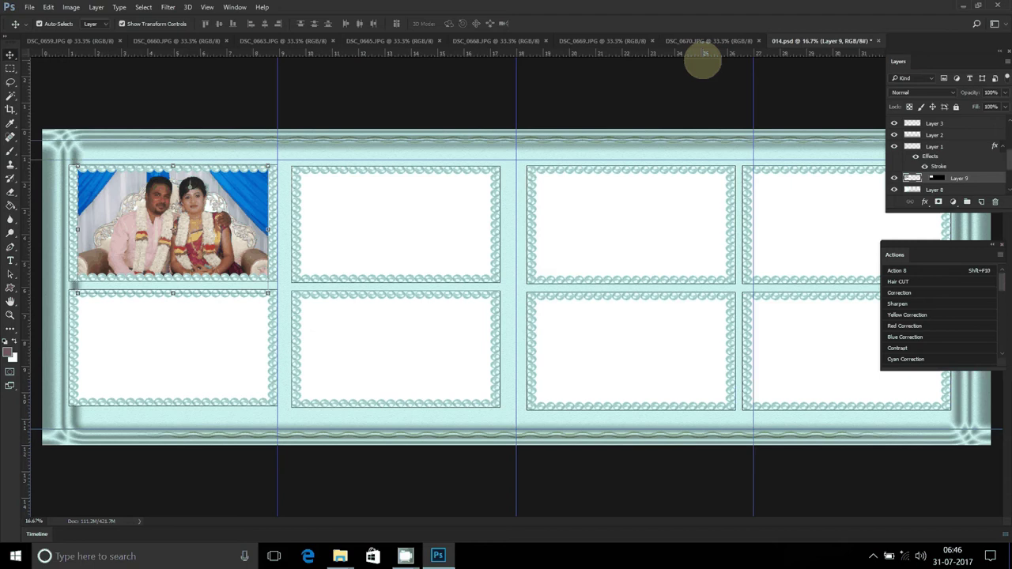
left_click(708, 40)
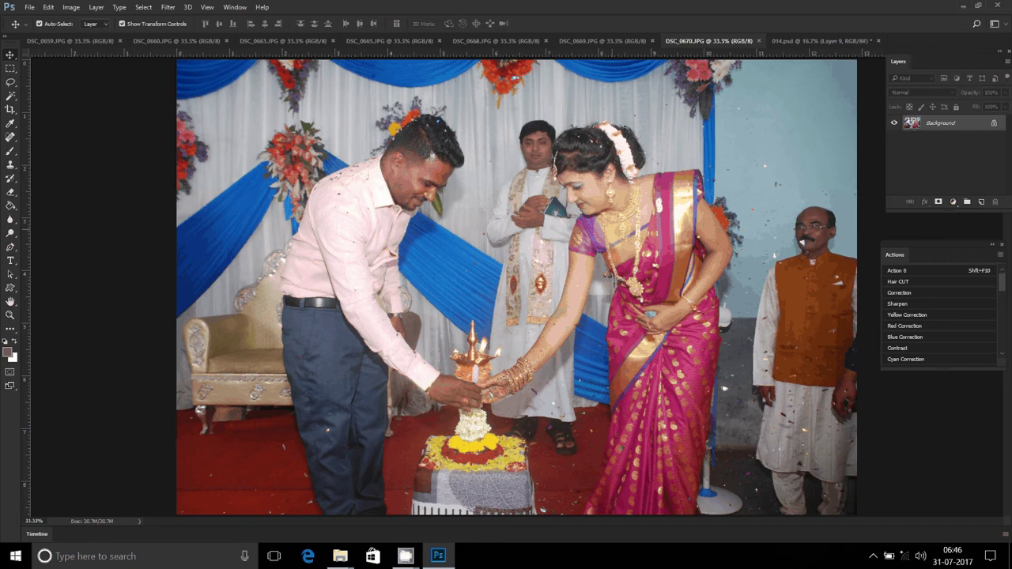
- Resize DSC_0670 to 8 inches wide, copy the whole image, and close it without saving
key("ctrl+alt+i")
type("8")
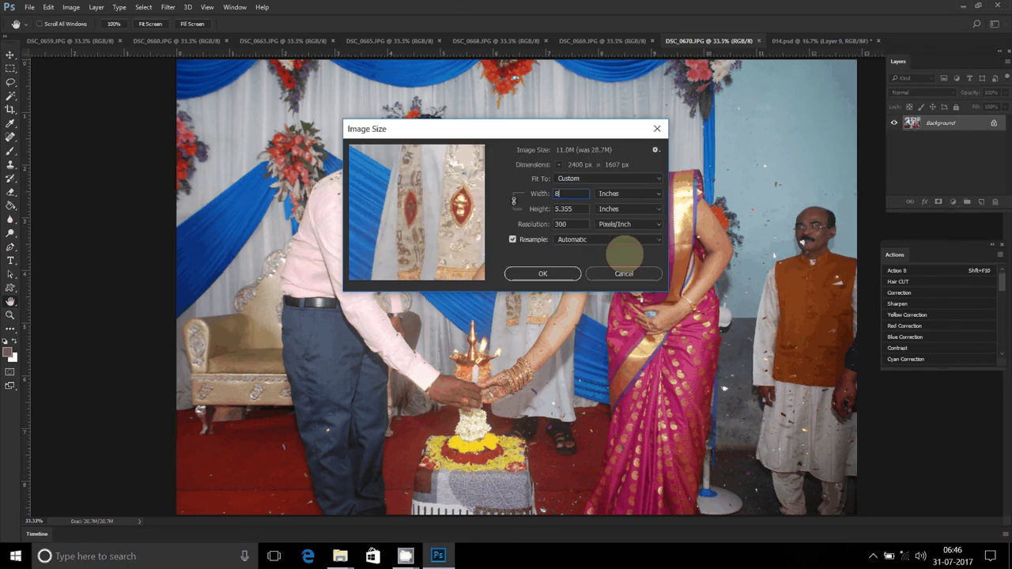
key("Return")
key("v")
key("ctrl+a")
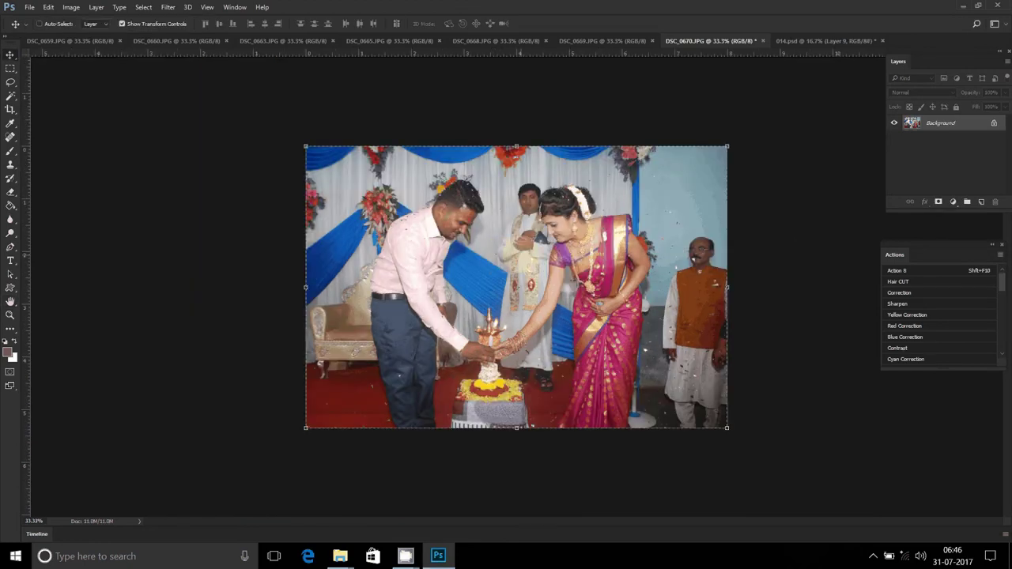
key("ctrl+x")
key("ctrl+w")
left_click(514, 206)
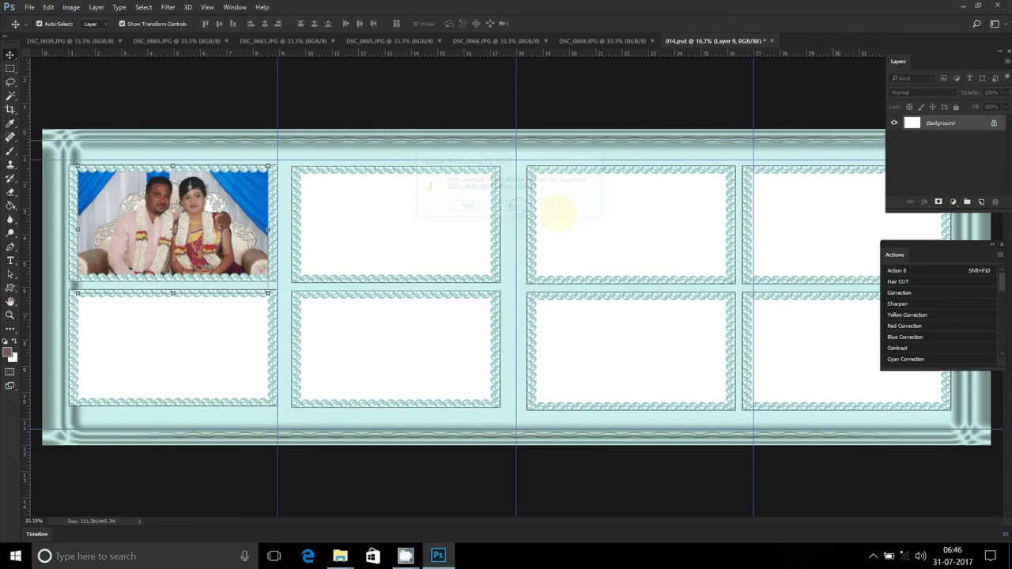
- On the Layer 1 copy 3 frames layer, Magic Wand-select the bottom-right frame's white interior
left_click(830, 373)
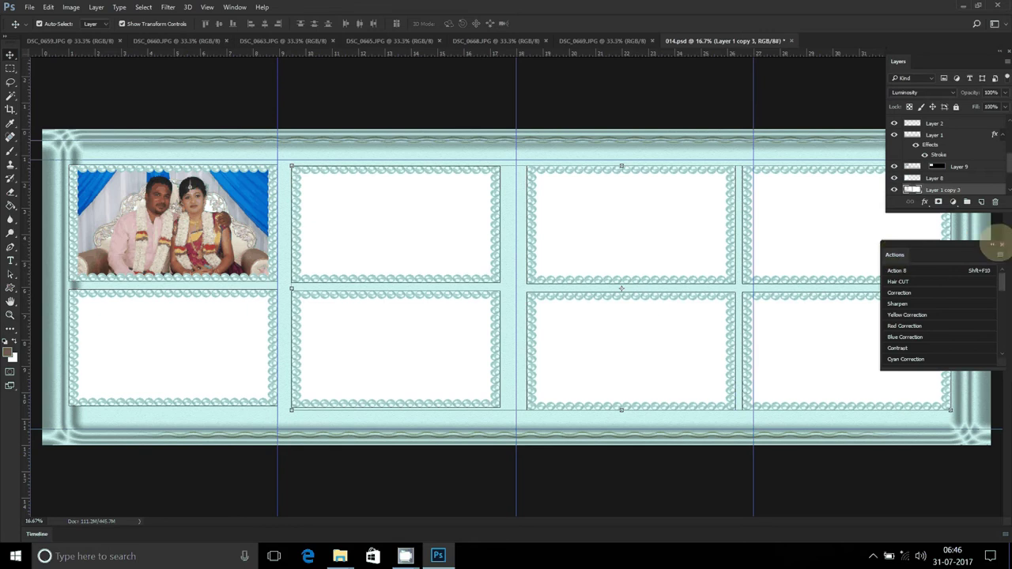
left_click(992, 244)
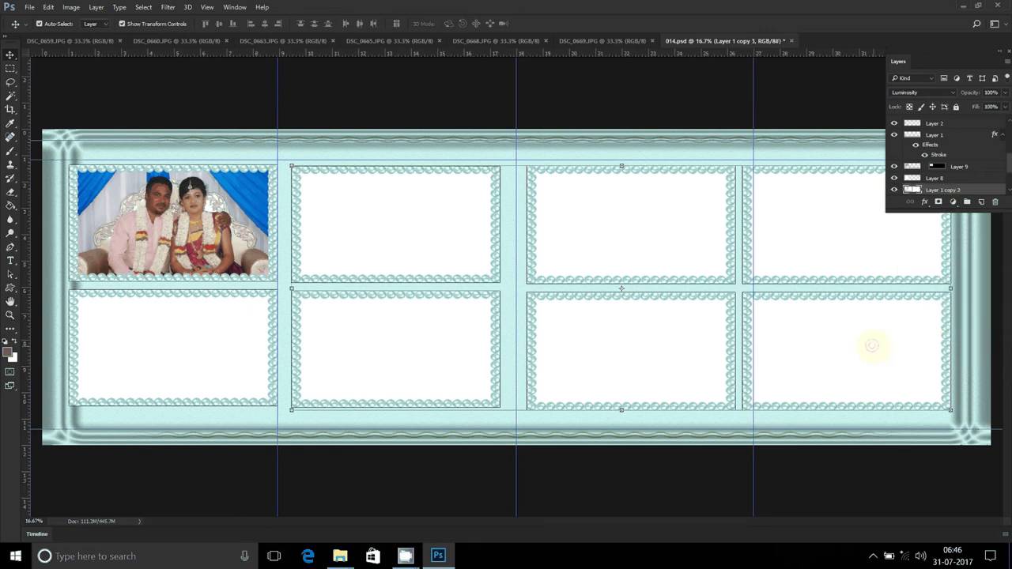
key("w")
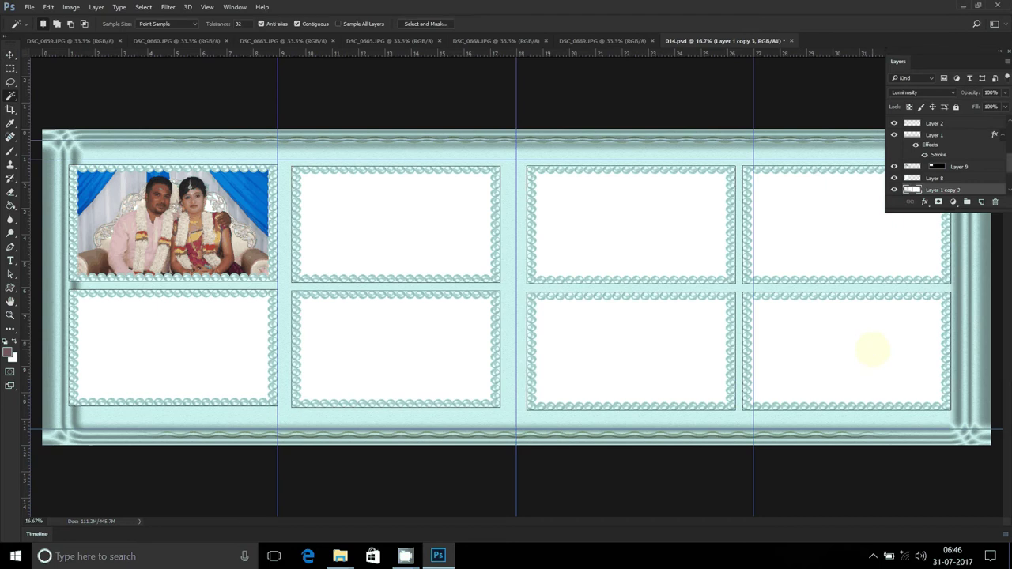
left_click(871, 349)
key("shift")
left_click(65, 8)
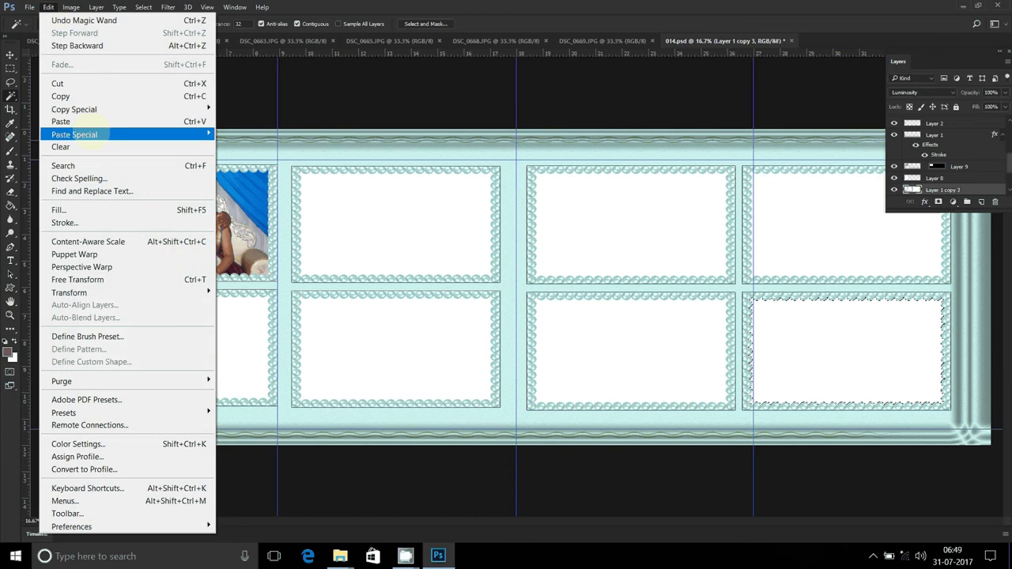
mouse_move(74, 134)
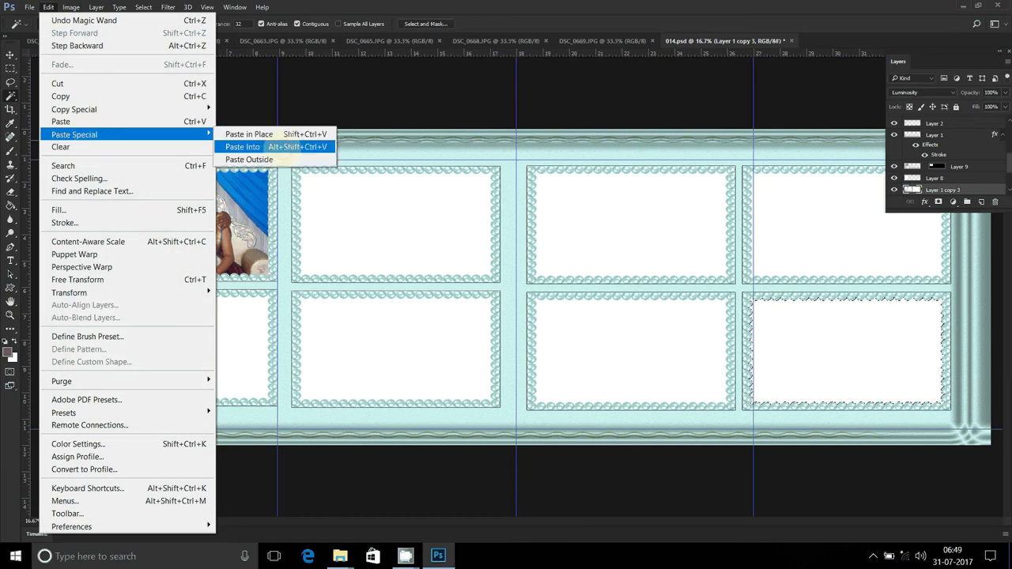
- Paste the lamp-lighting photo into the bottom-right frame, scale it to fit, nudge it up, then bring up DSC_0669
left_click(280, 147)
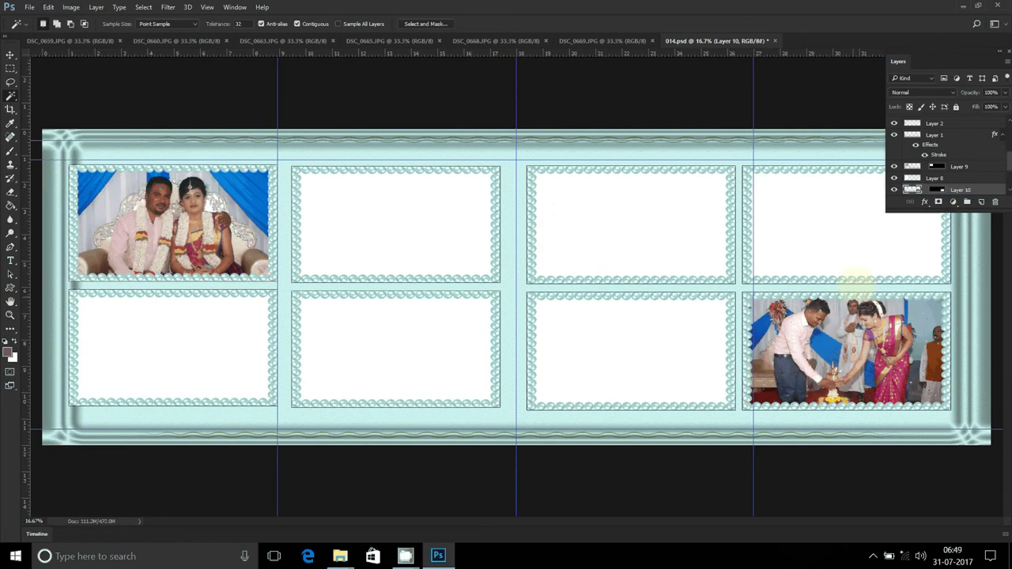
key("v")
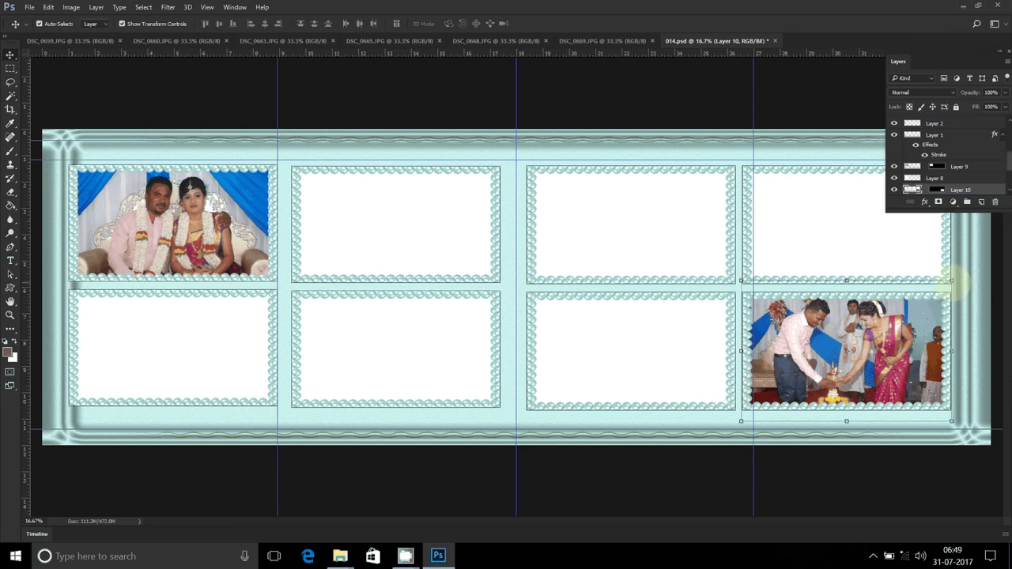
left_click_drag(951, 280, 943, 288)
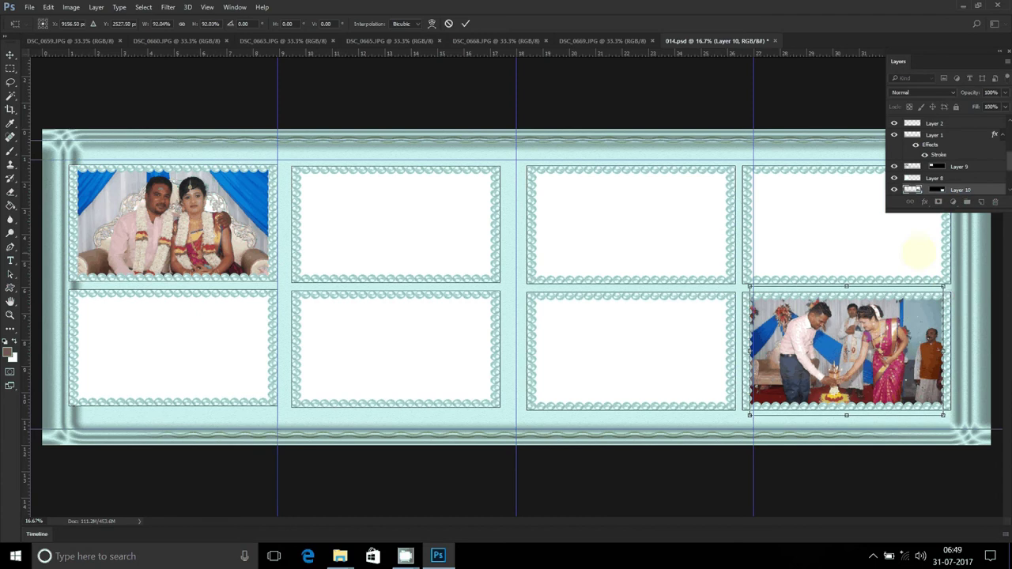
key("Return")
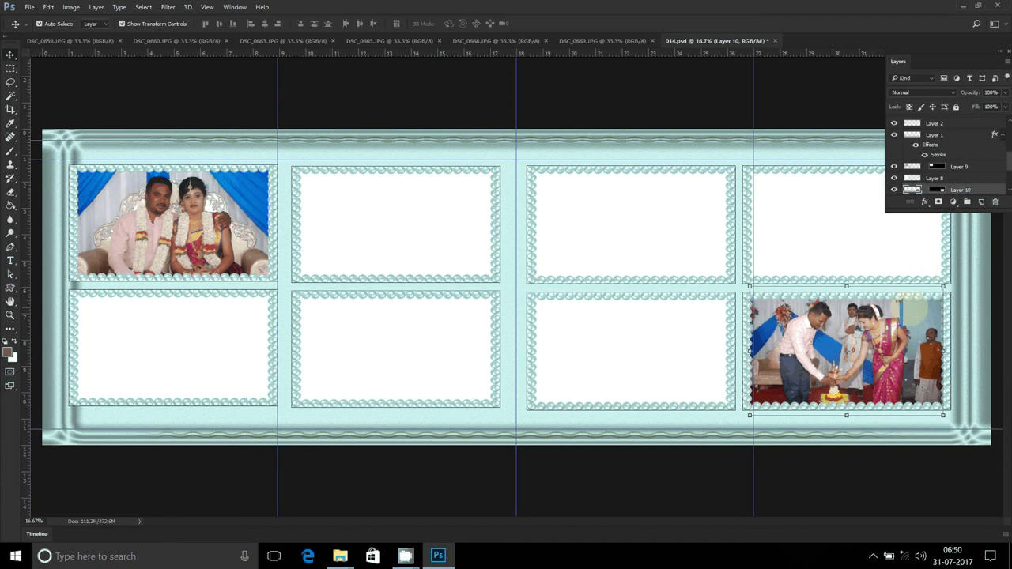
key("shift+Up")
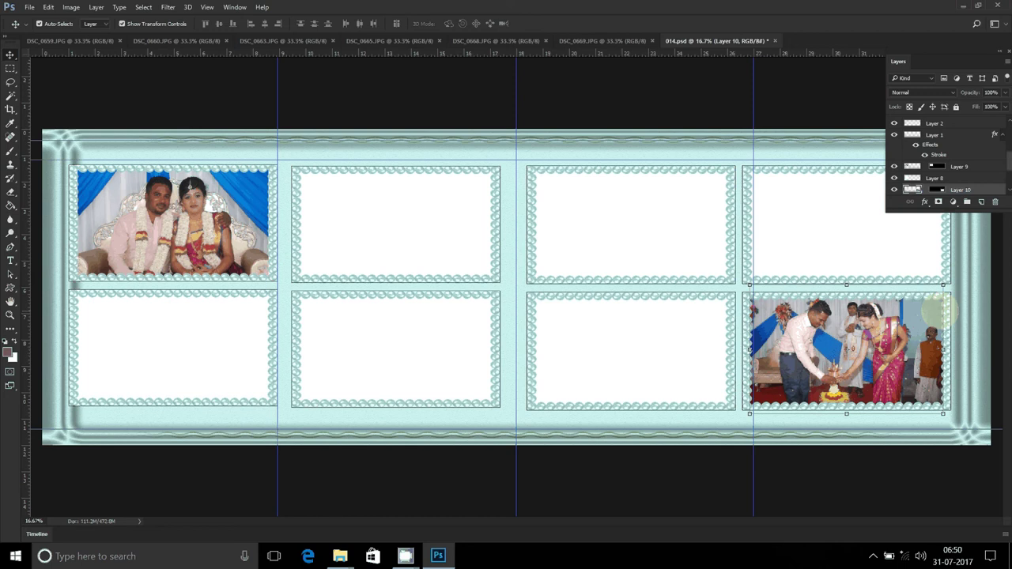
left_click(602, 41)
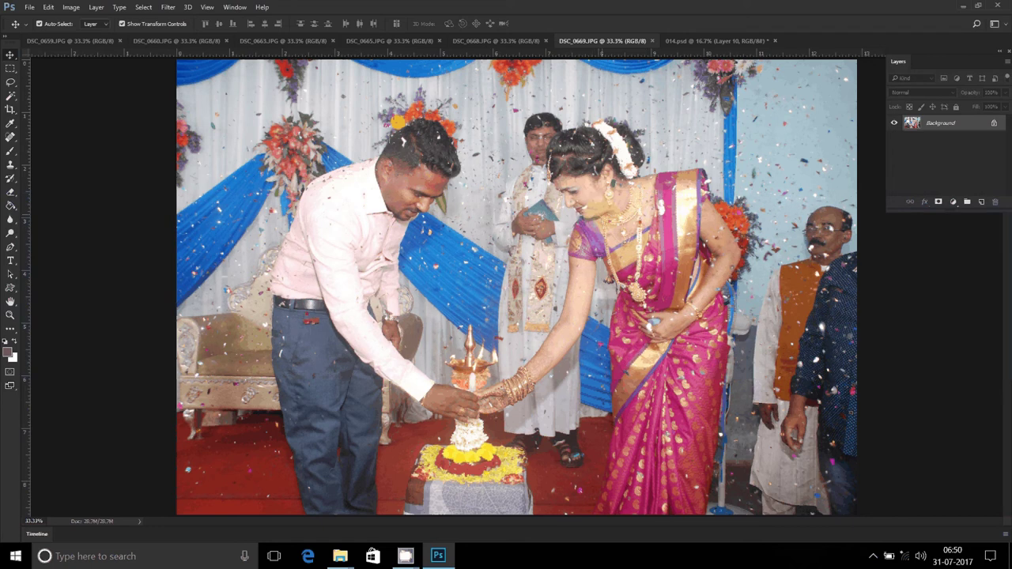
- Resize DSC_0669 to 8 inches wide, take the whole image, and close it without saving
key("ctrl+alt+i")
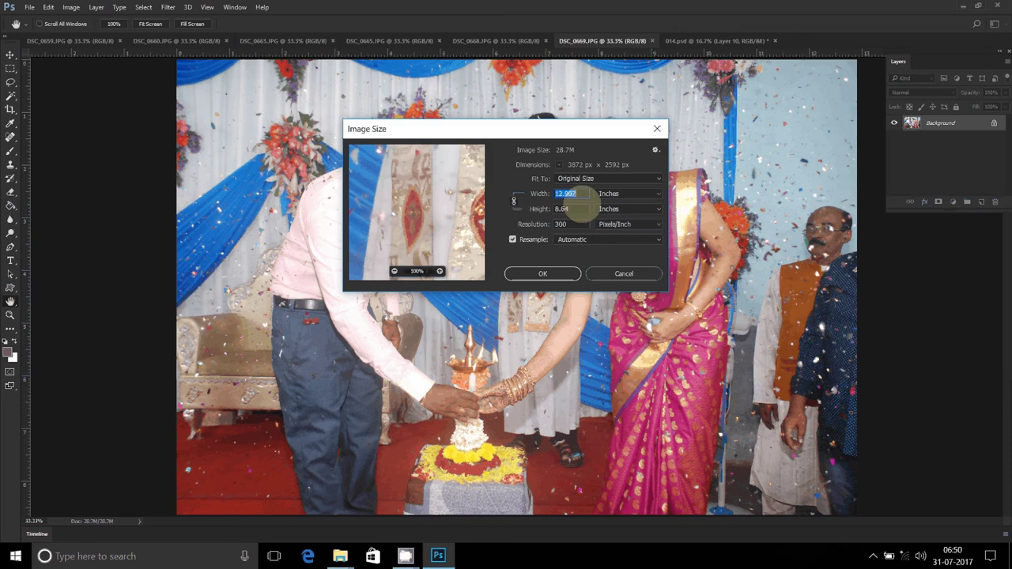
type("8")
key("Return")
key("ctrl+a")
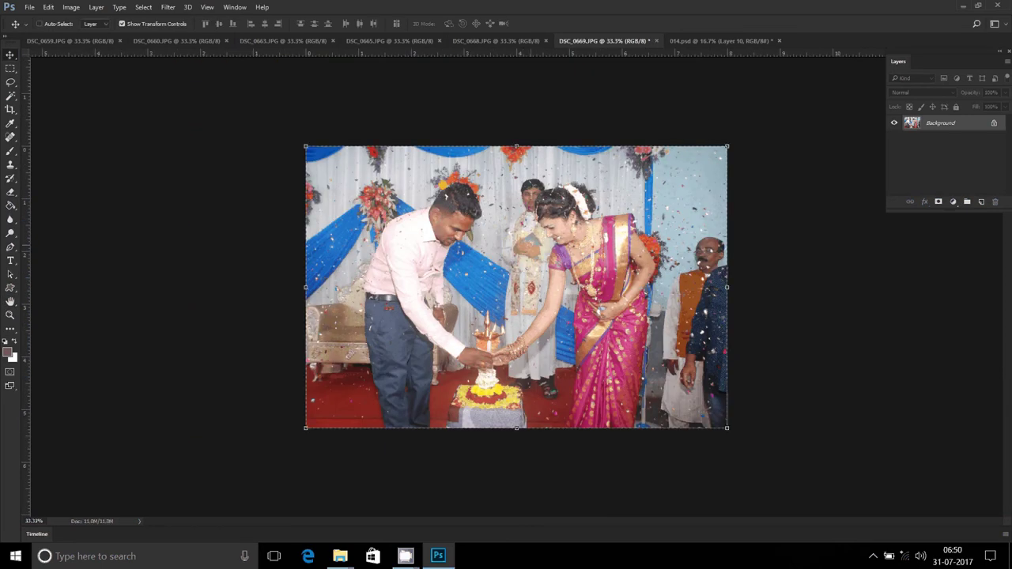
key("BackSpace")
left_click(655, 41)
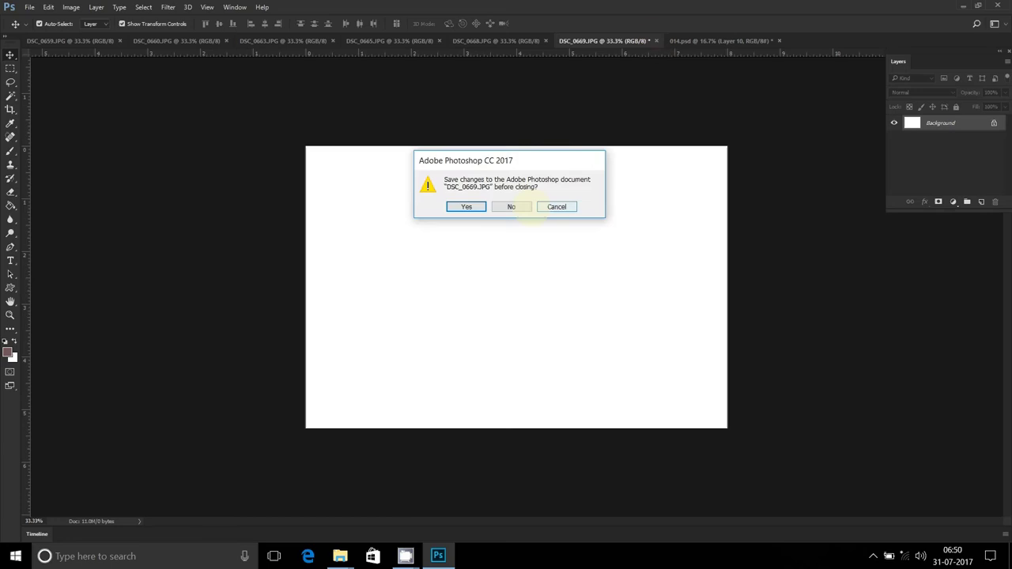
left_click(525, 207)
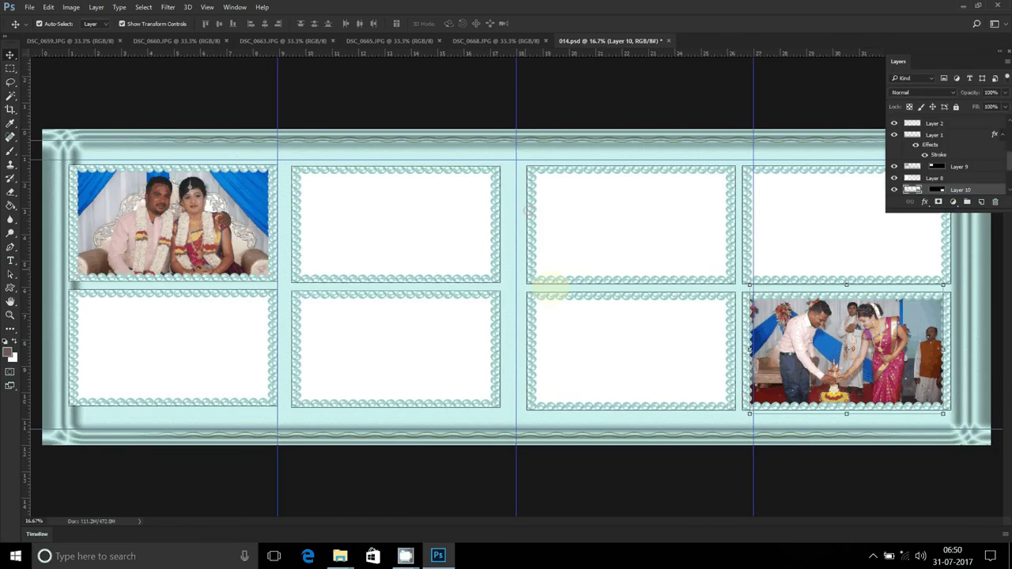
- Paste the photo into the third bottom-row frame at about 93%, then bring up DSC_0668.JPG
left_click(549, 288)
key("w")
left_click(662, 331)
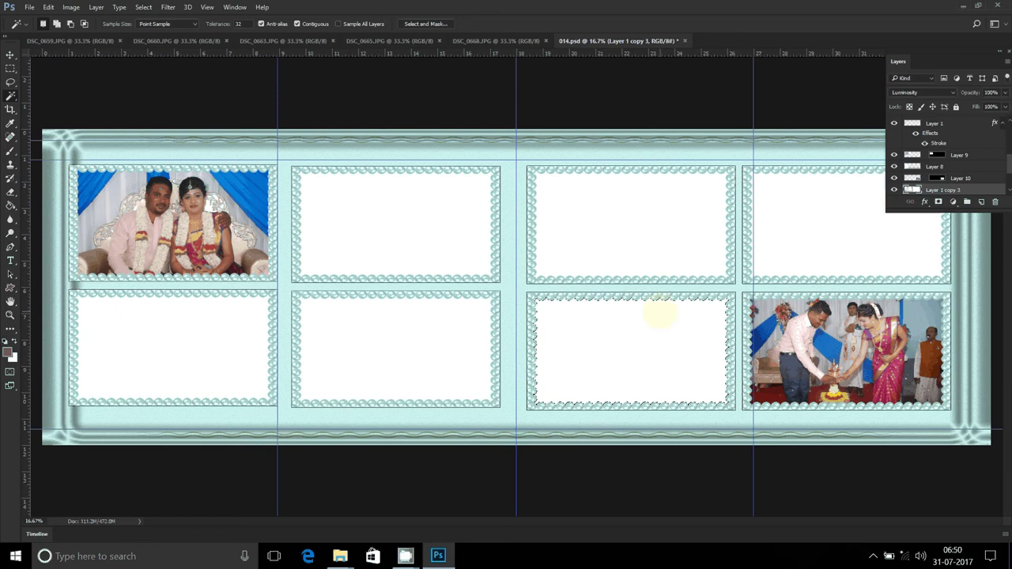
key("ctrl+shift+alt+v")
key("v")
left_click_drag(736, 280, 724, 290)
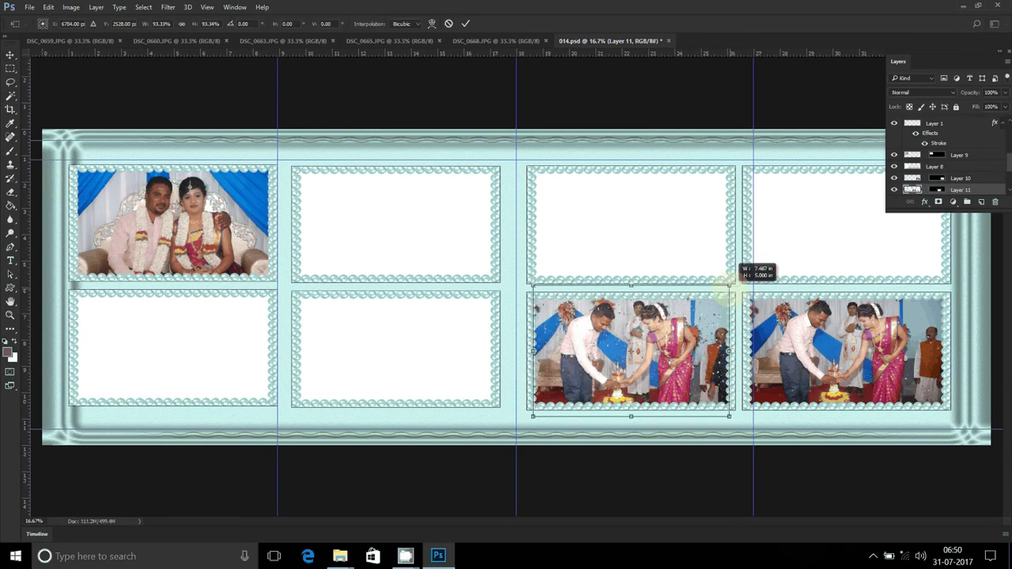
key("Return")
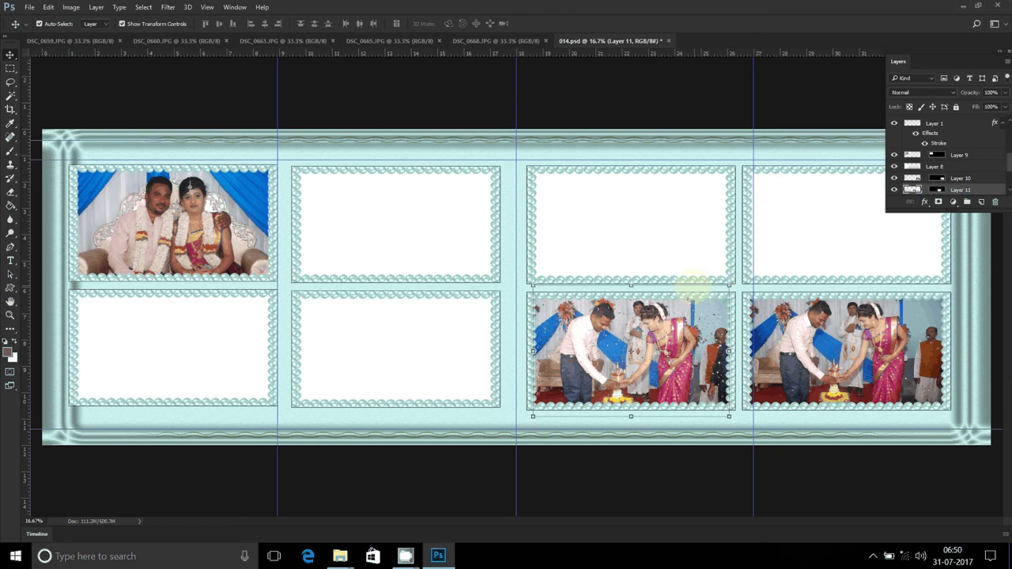
key("ctrl+shift+Tab")
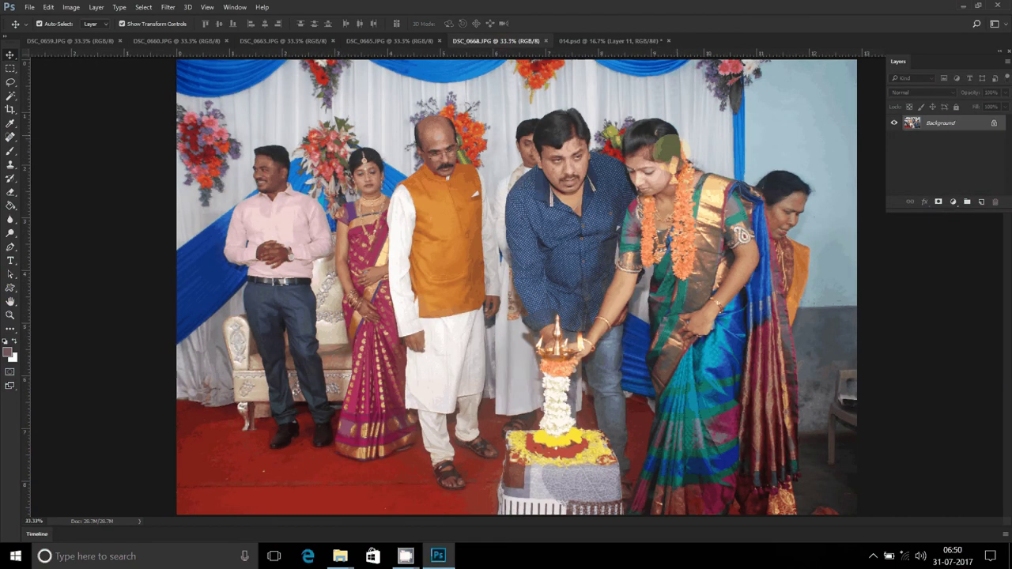
- Resize DSC_0668 to 8 inches wide, take the image, and close it without saving
key("ctrl+alt+i")
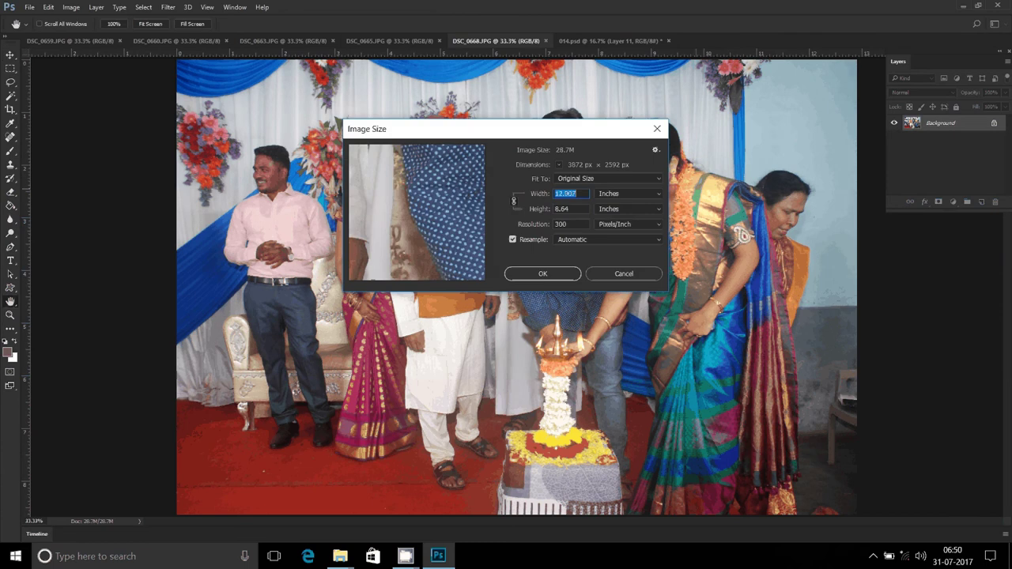
type("8")
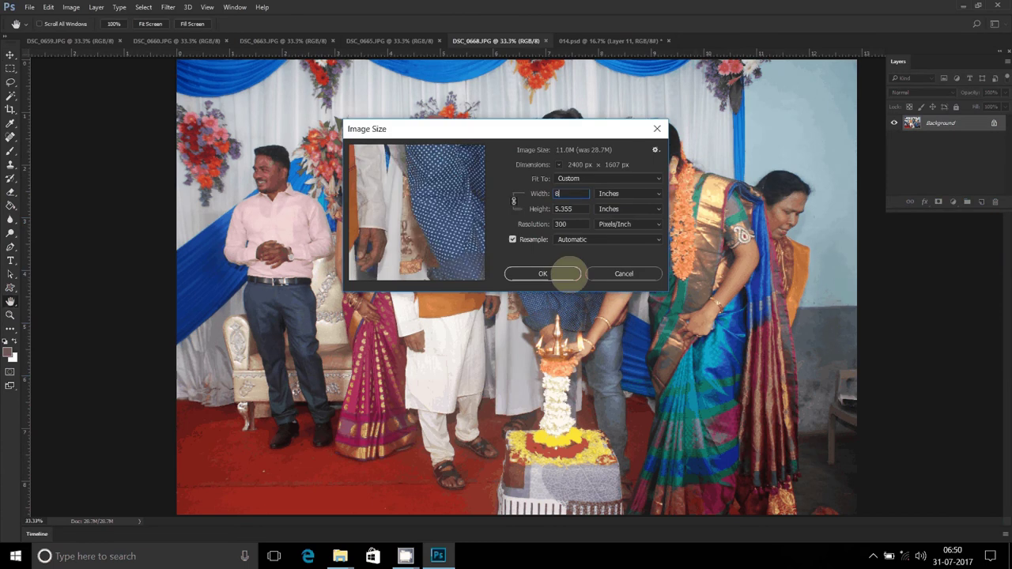
left_click(564, 274)
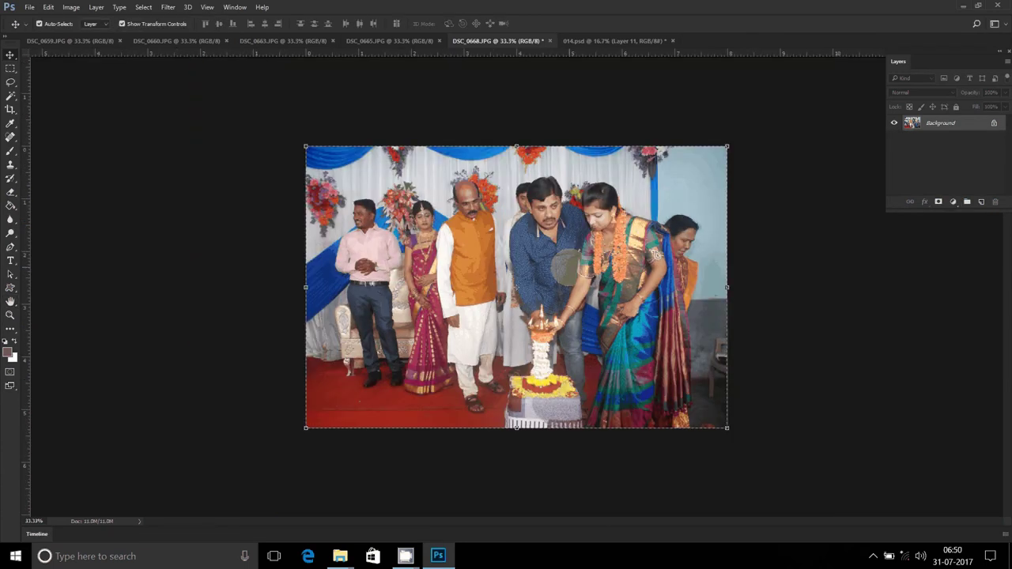
key("BackSpace")
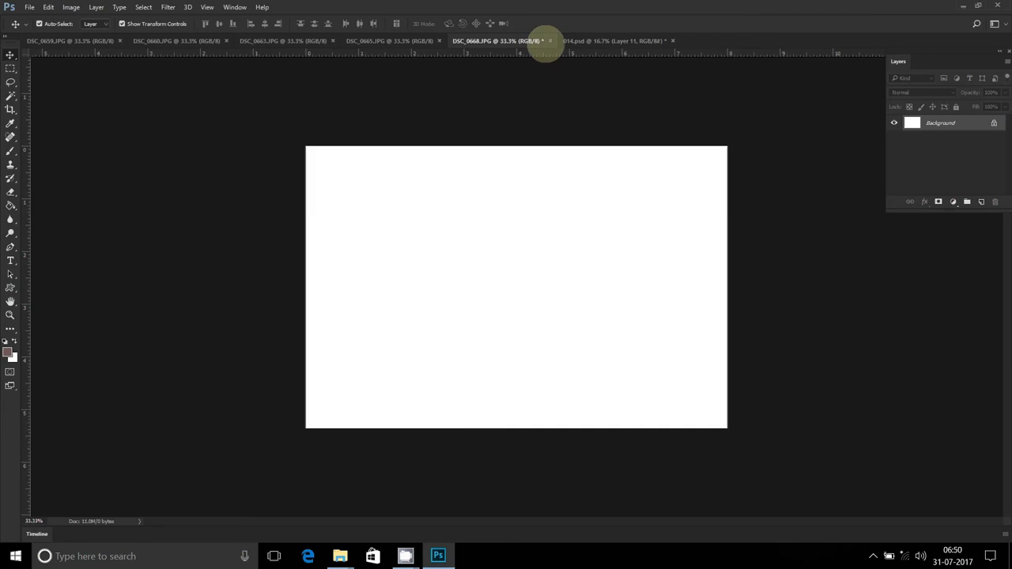
left_click(549, 40)
left_click(514, 207)
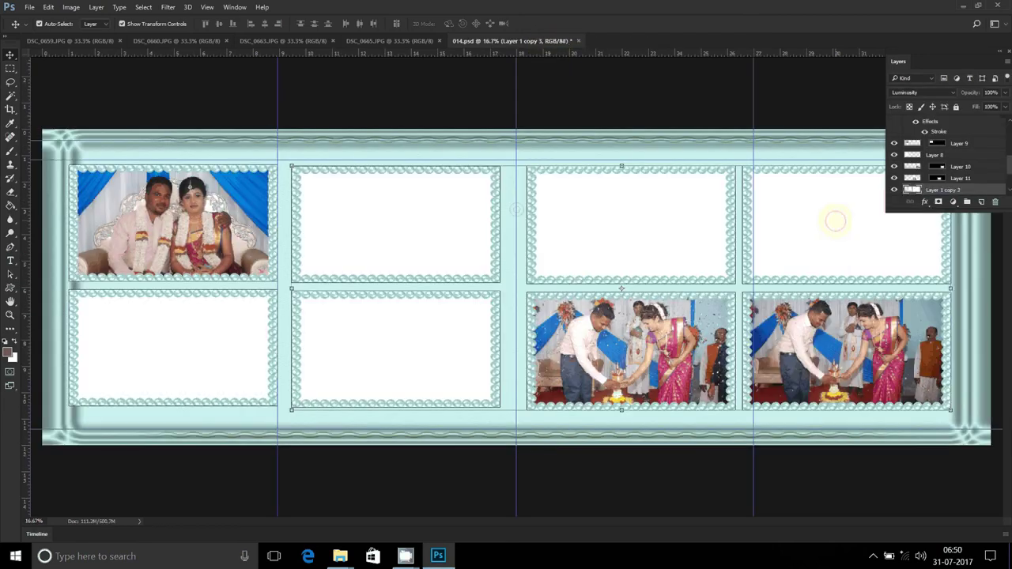
- Paste the photo into the top-right frame scaled to about 92%, then bring up DSC_0665.JPG
key("w")
left_click(819, 235)
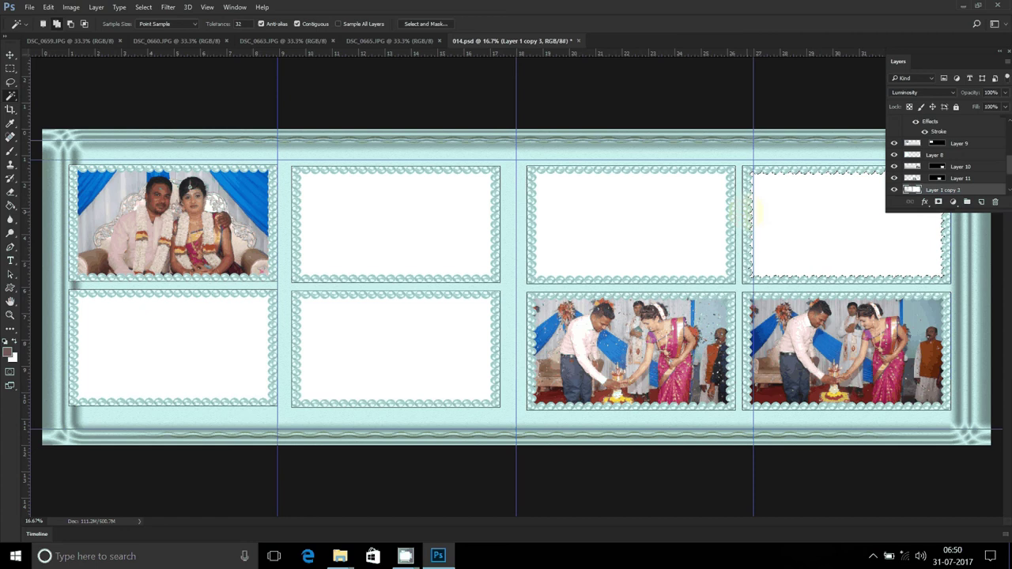
key("ctrl+alt+shift+v")
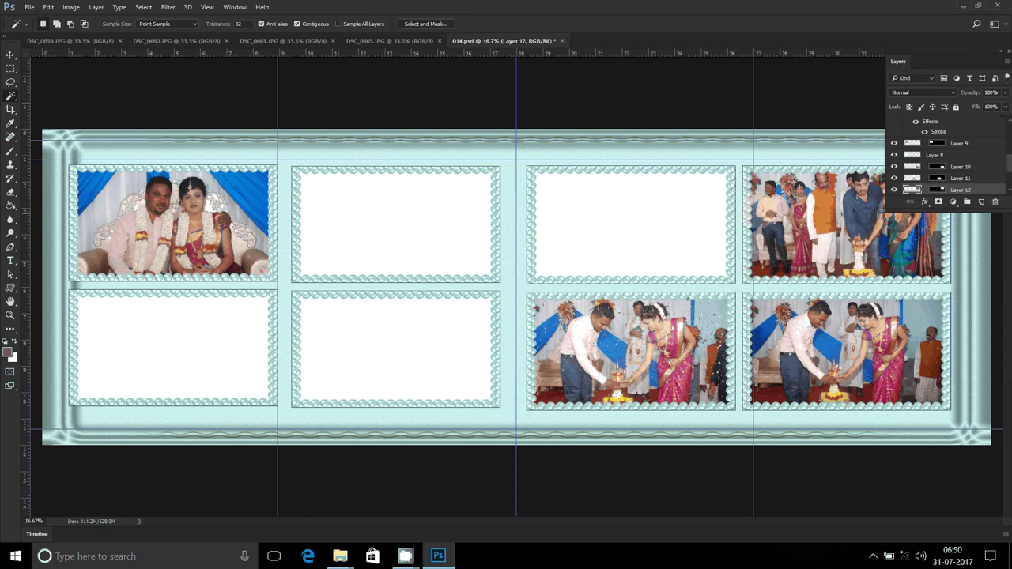
key("v")
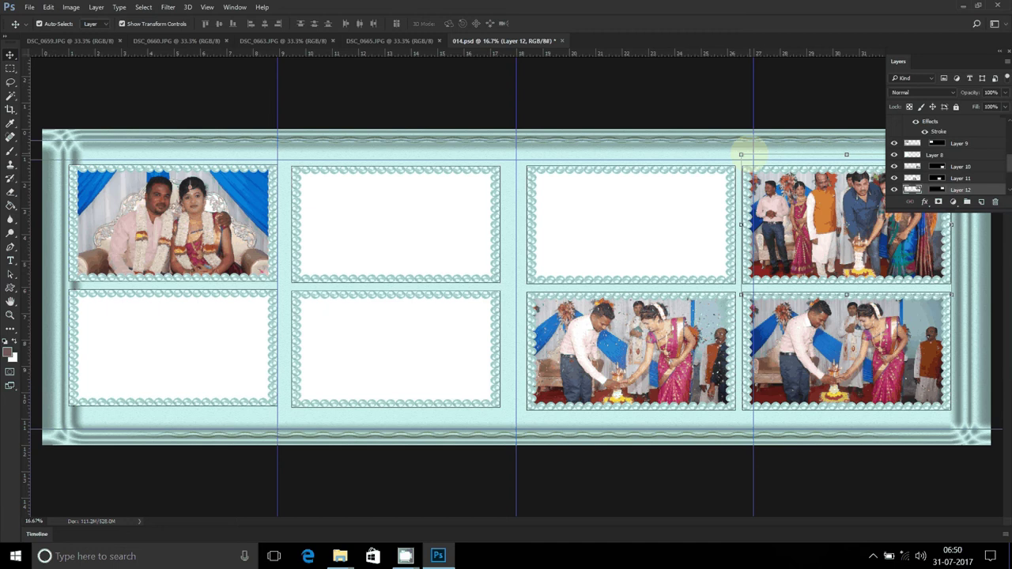
left_click_drag(740, 154, 749, 159)
key("Return")
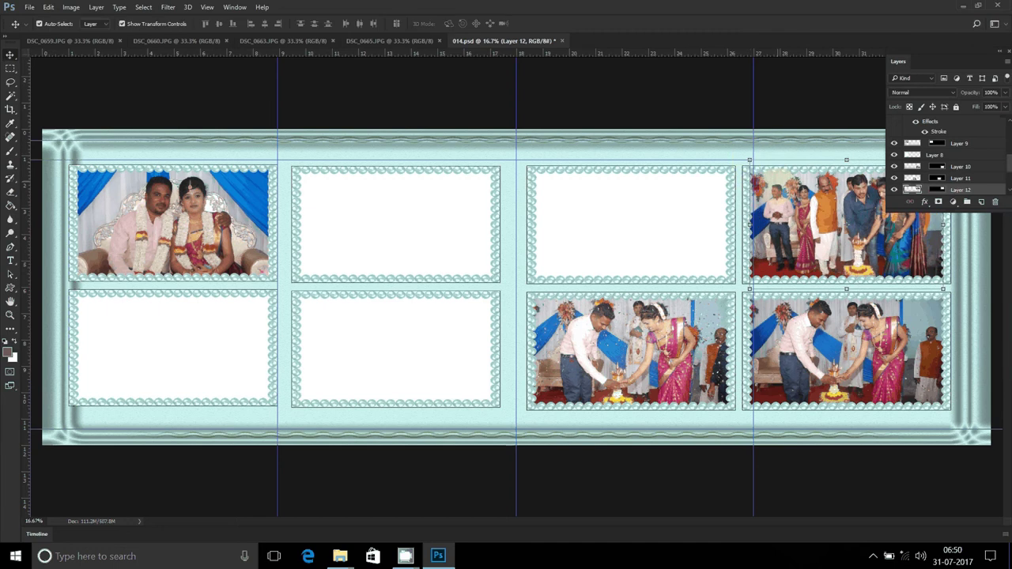
key("ctrl+shift+Tab")
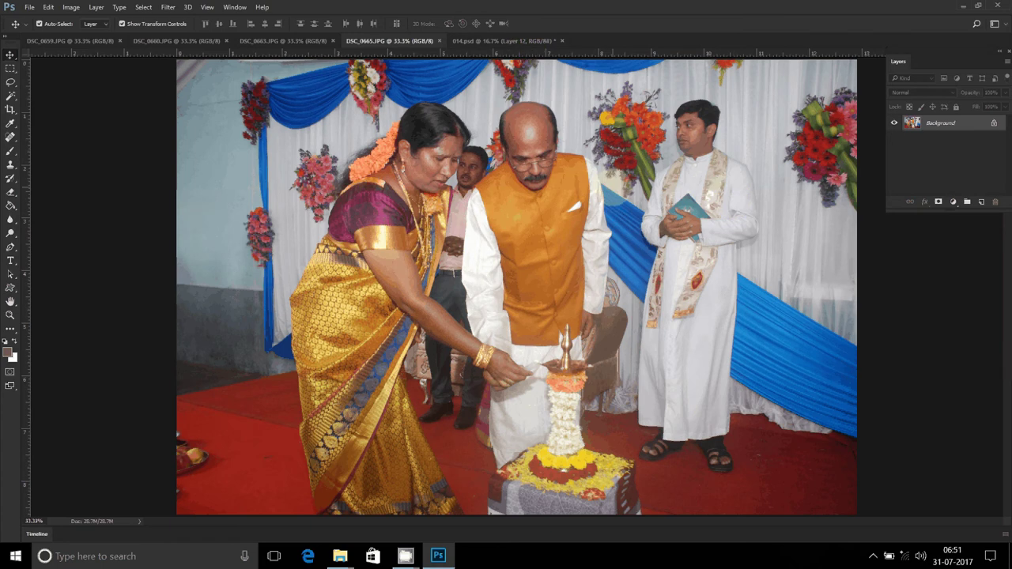
- Resize DSC_0665, take the whole image, and close it without saving
key("ctrl+alt+i")
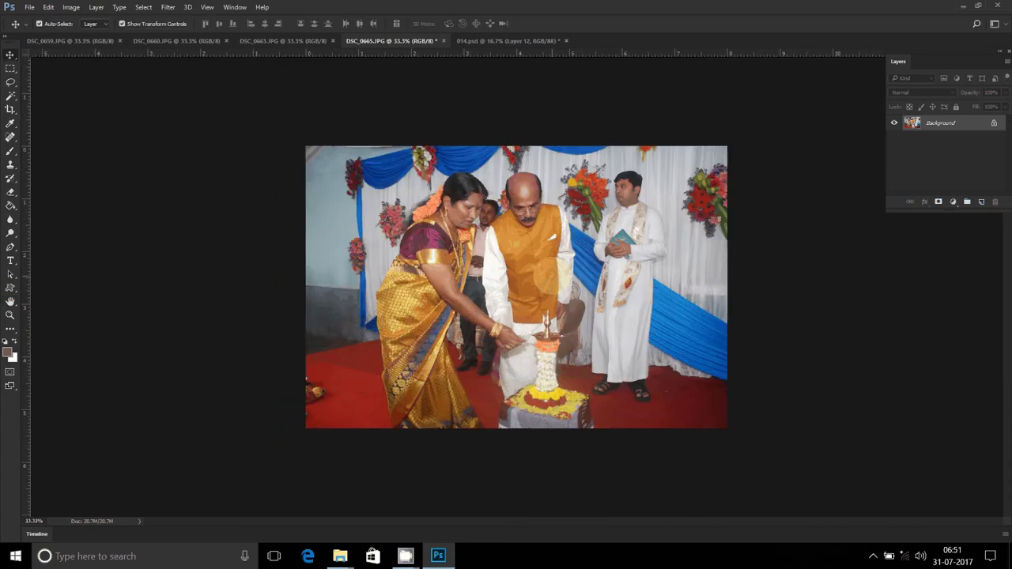
key("ctrl+a")
key("BackSpace")
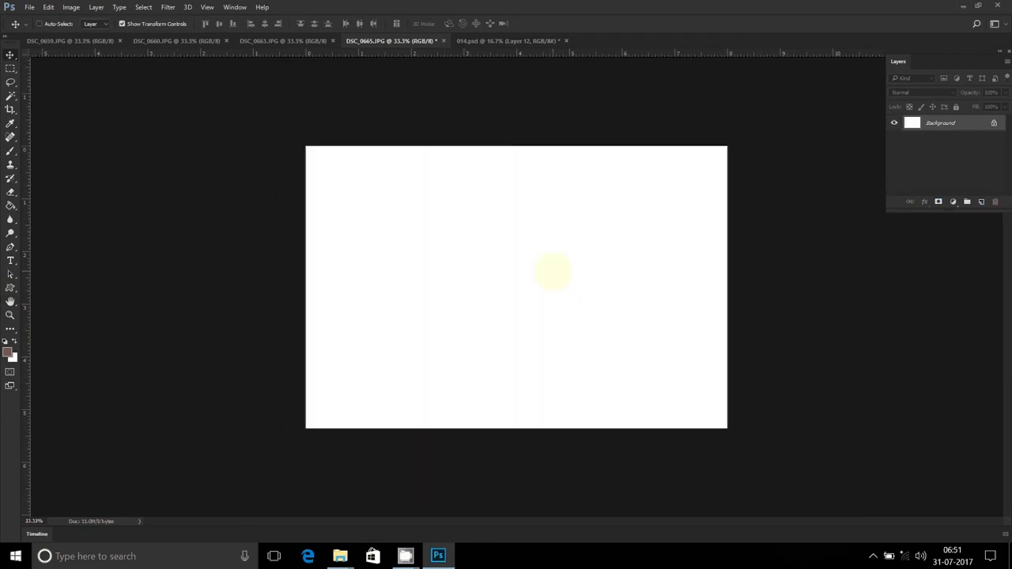
key("ctrl+d")
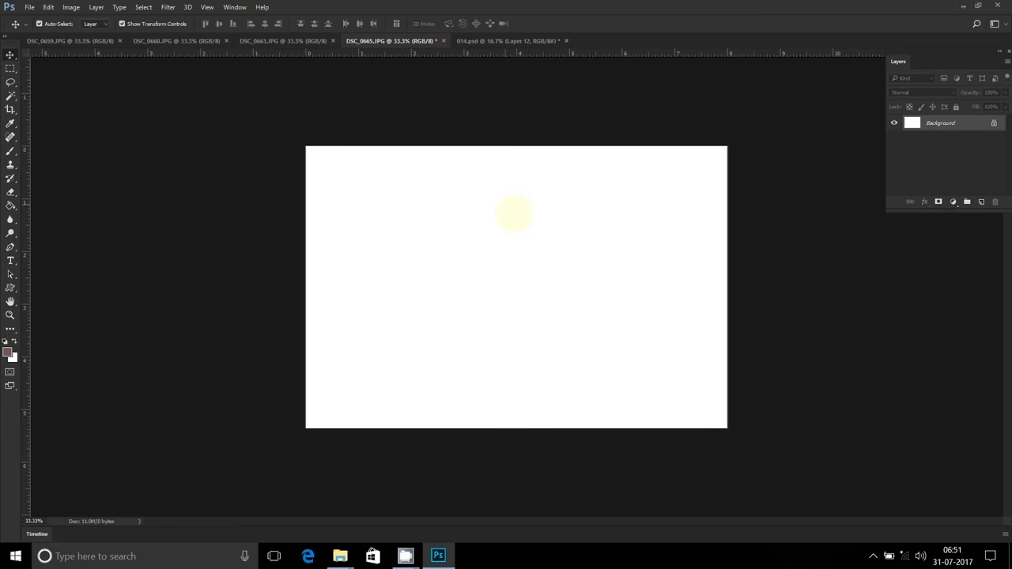
left_click(443, 40)
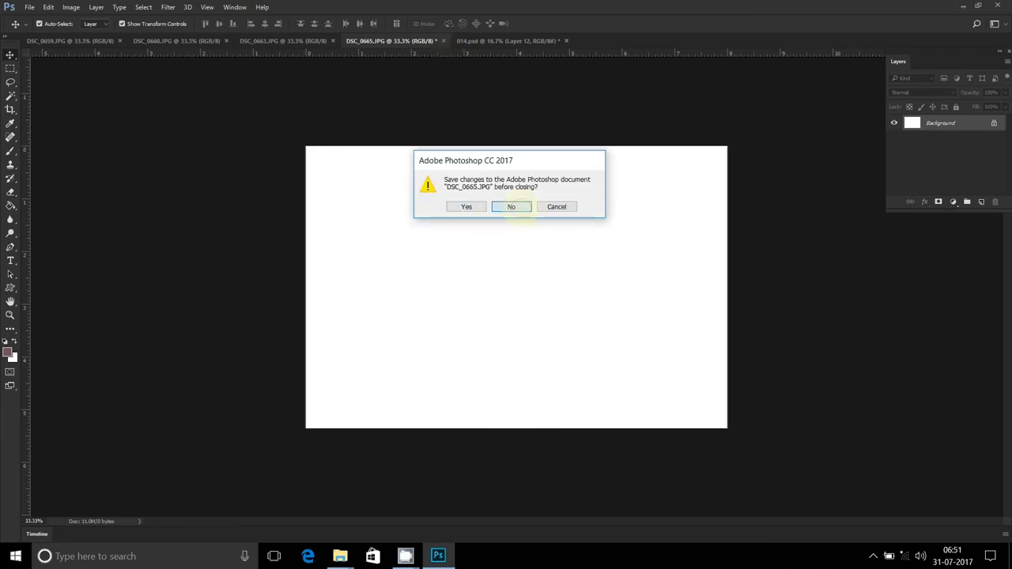
left_click(512, 209)
- Paste the photo into the top row's third frame at about 91%, then bring up DSC_0663.JPG
key("w")
left_click(652, 238)
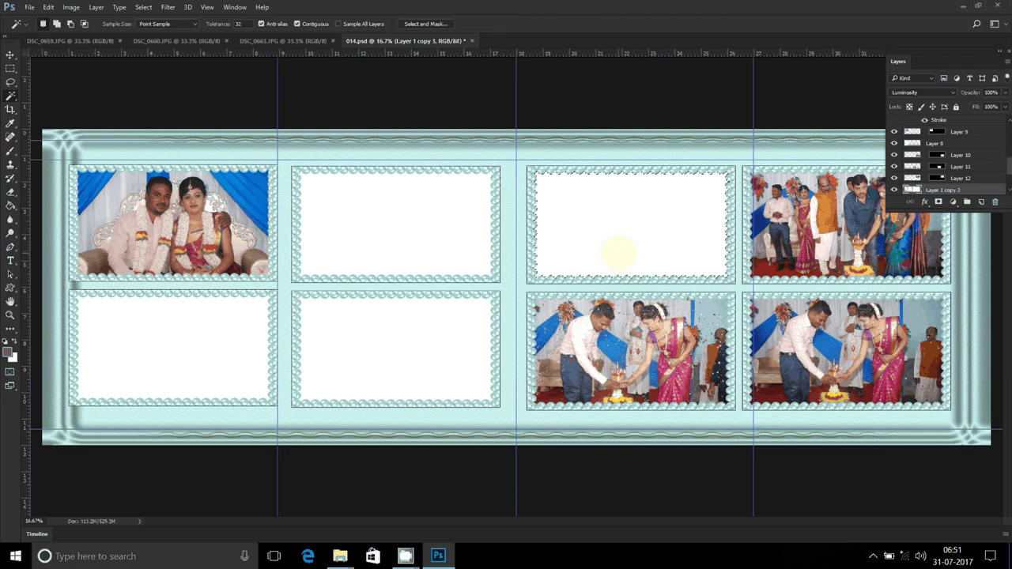
key("ctrl+alt+shift+v")
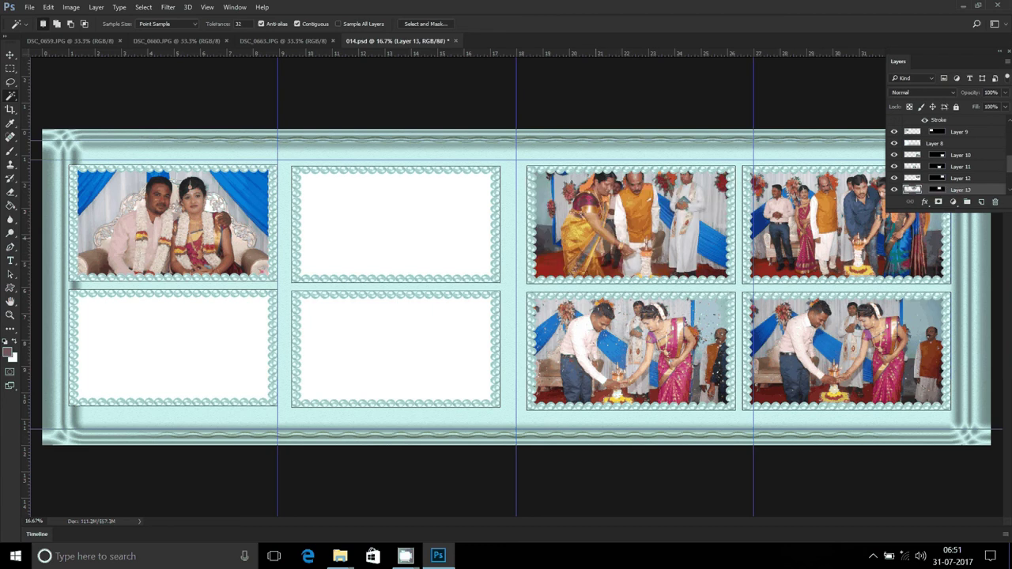
key("v")
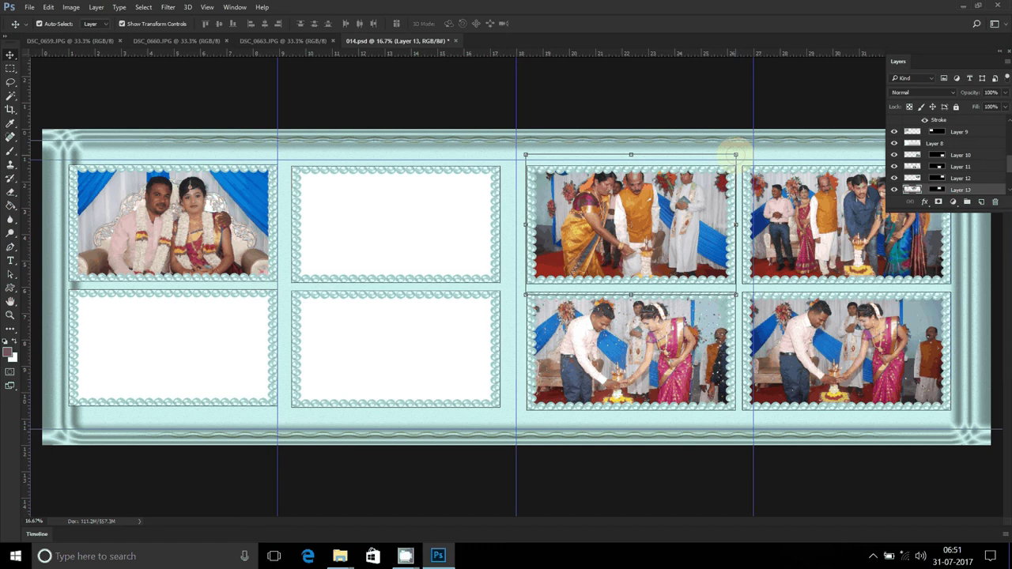
left_click_drag(735, 154, 725, 162)
key("Return")
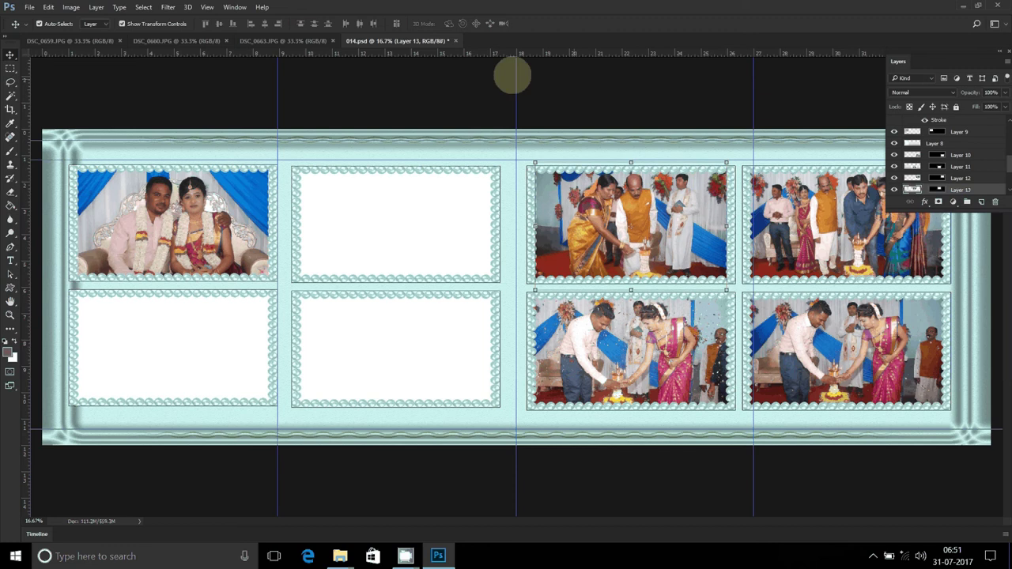
key("ctrl+shift+Tab")
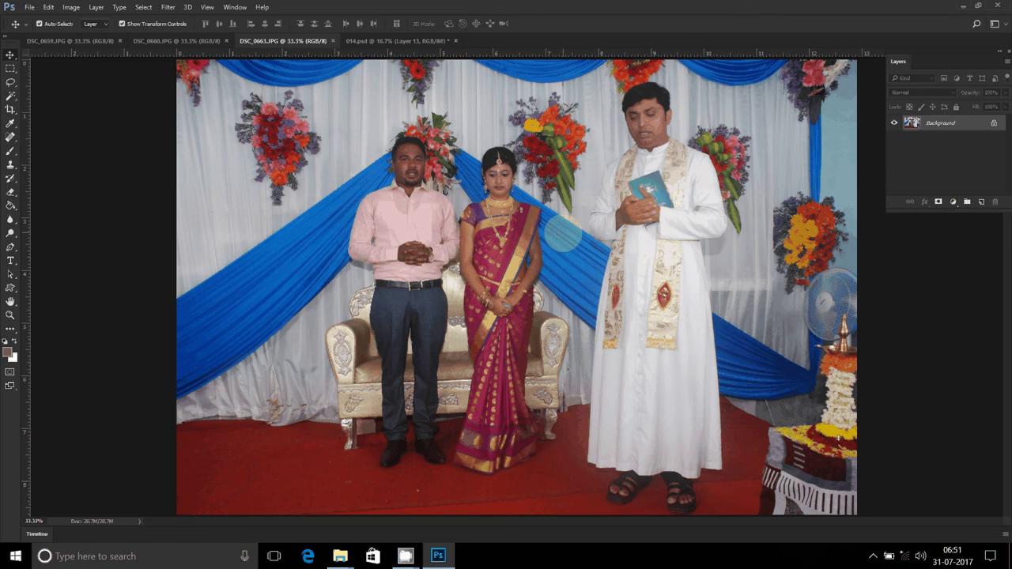
- Shrink DSC_0663 via Image Size, take the whole image, and close it without saving
key("ctrl+alt+i")
left_click(543, 272)
key("v")
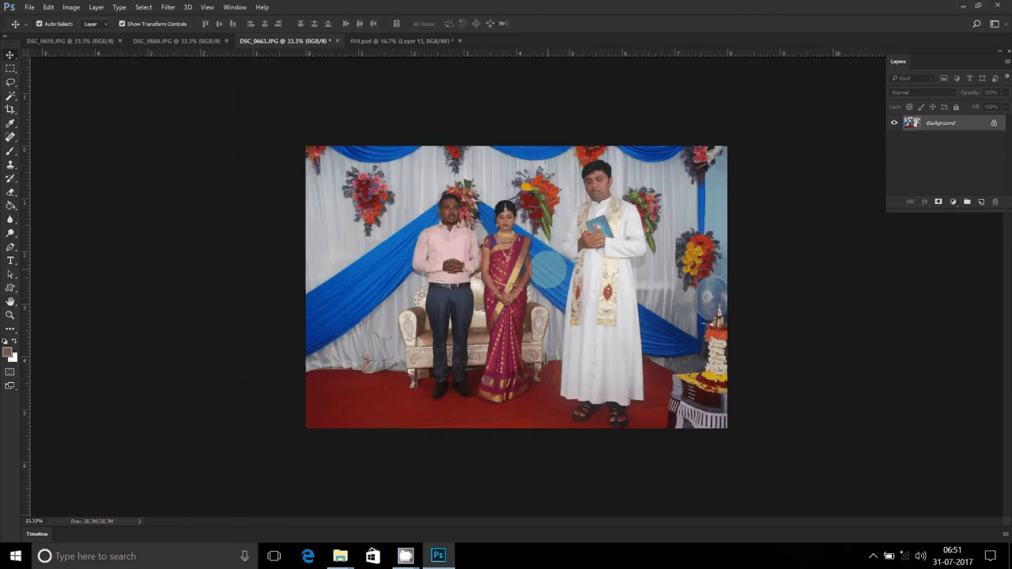
key("ctrl+a")
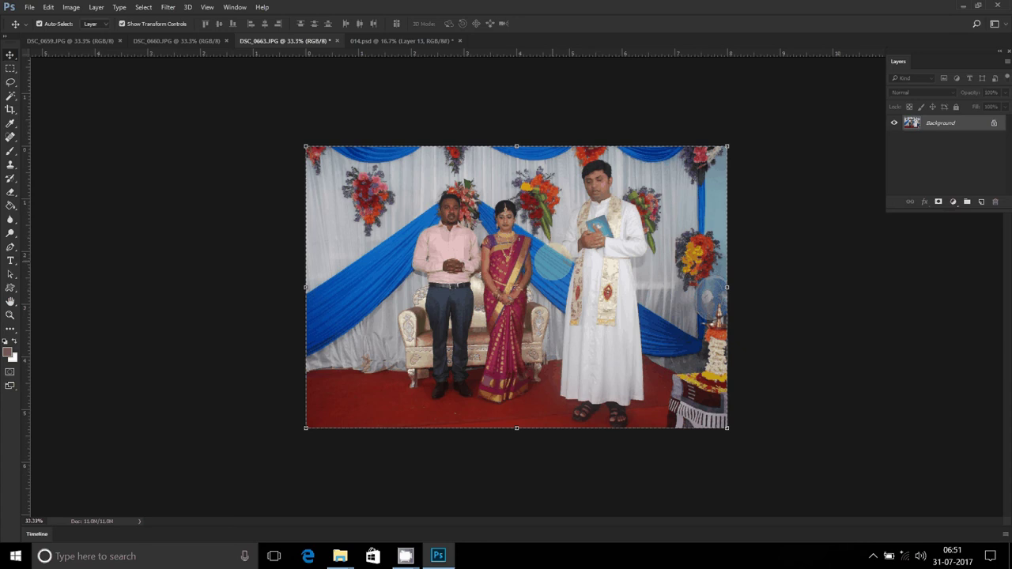
key("BackSpace")
left_click(336, 41)
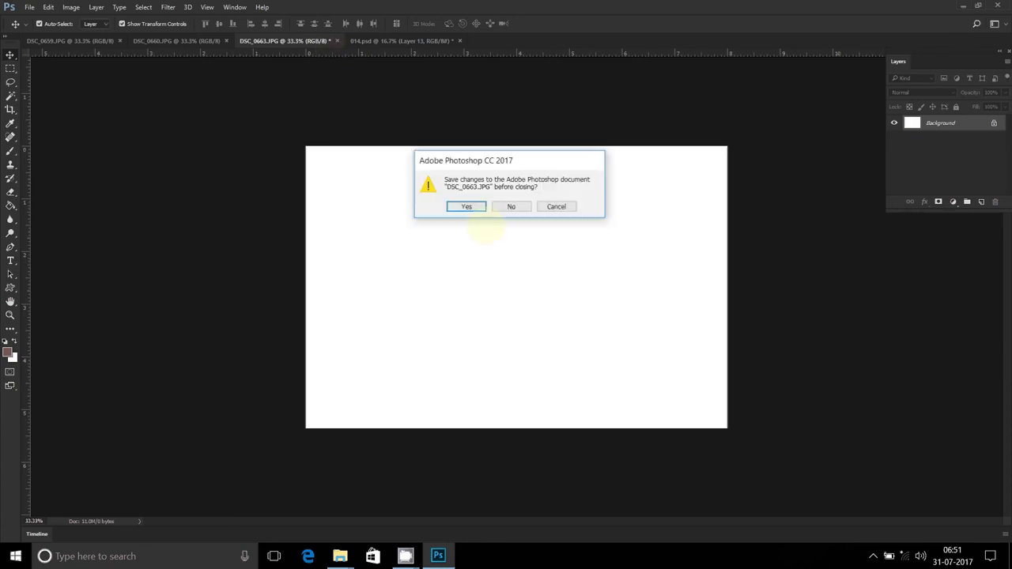
left_click(511, 206)
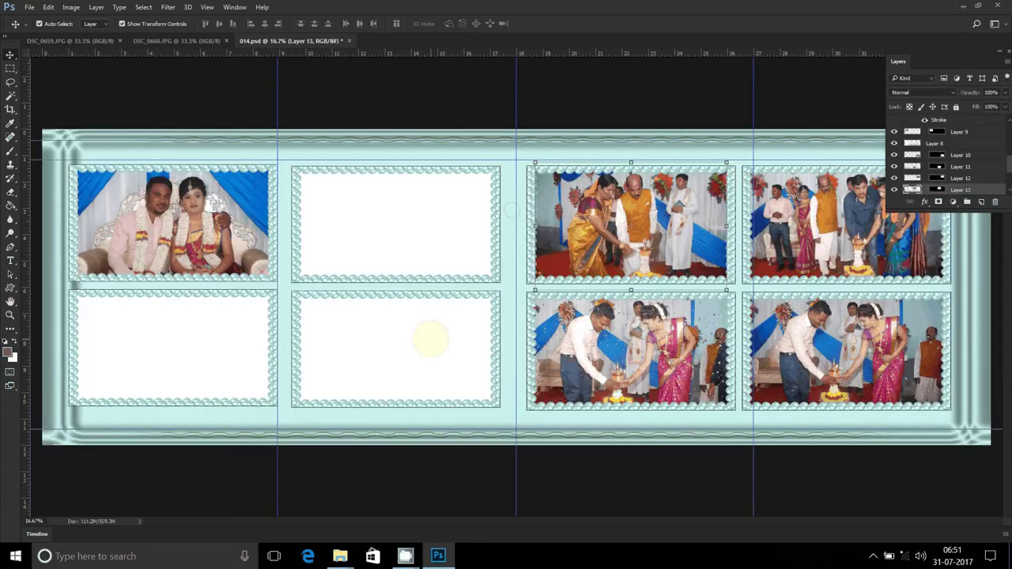
- Paste the photo into the middle-bottom frame at about 91%, nudge it down, then bring up DSC_0660.JPG
key("w")
left_click(433, 332)
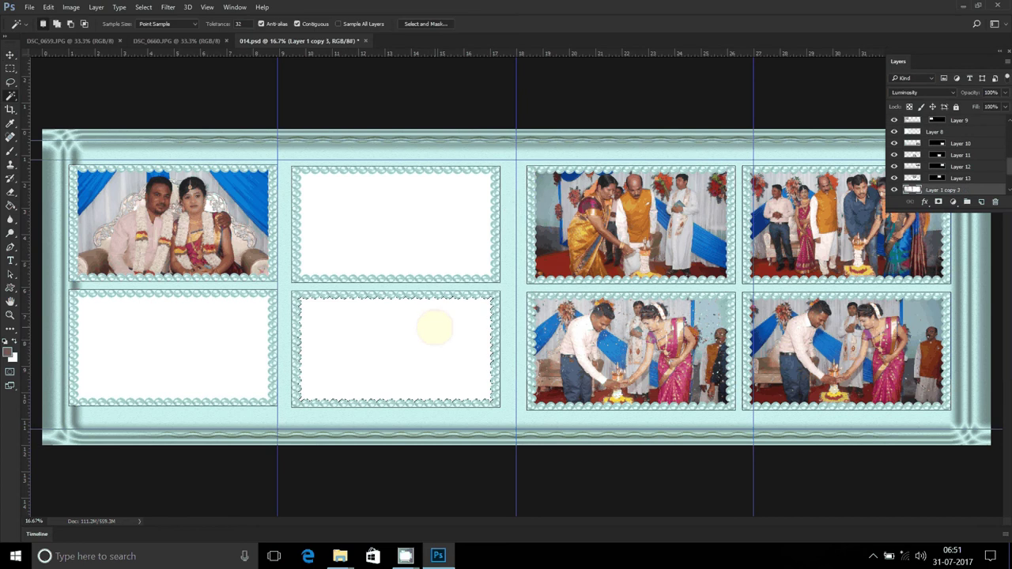
key("ctrl+alt+shift+v")
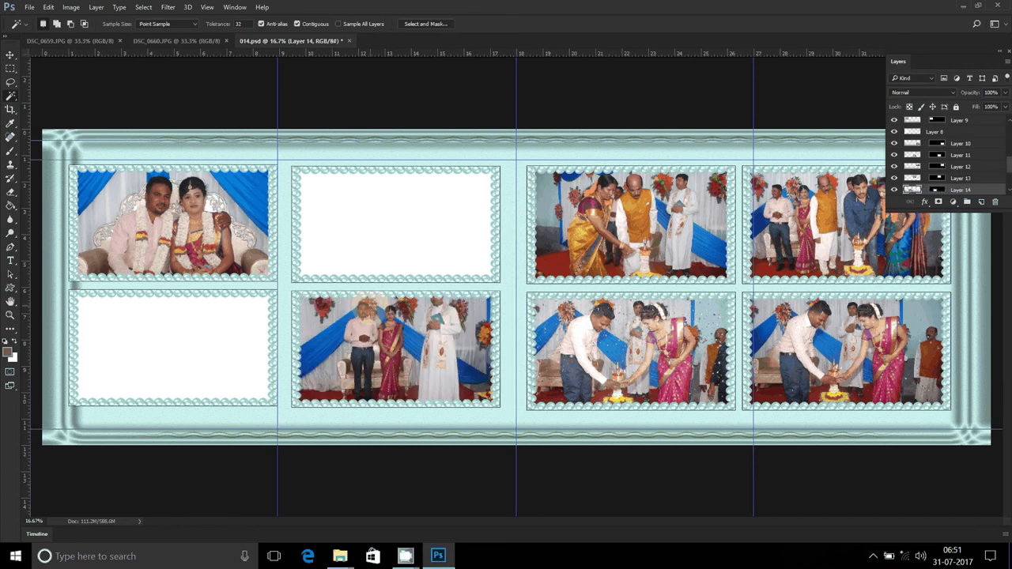
key("v")
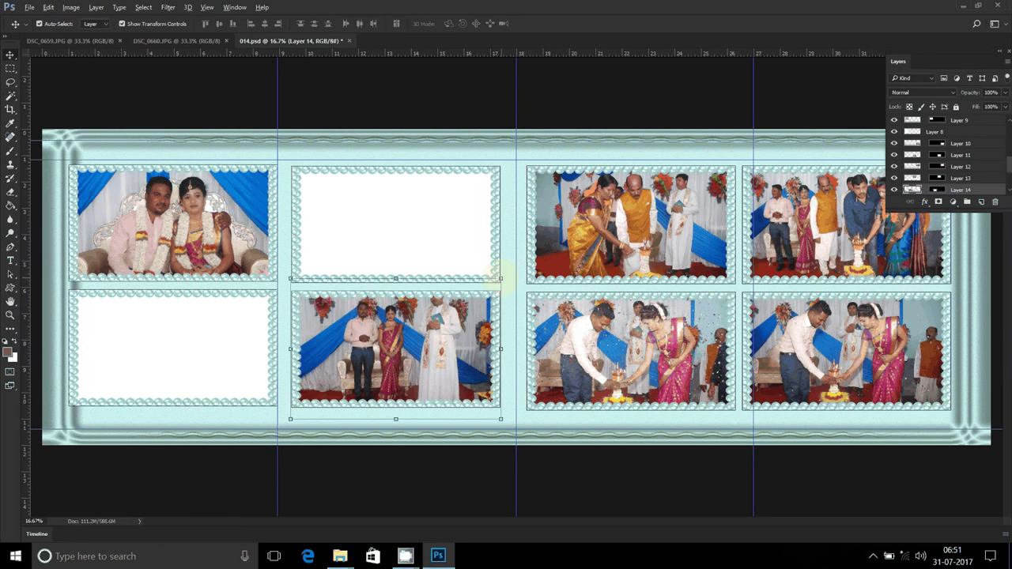
left_click_drag(500, 278, 492, 283)
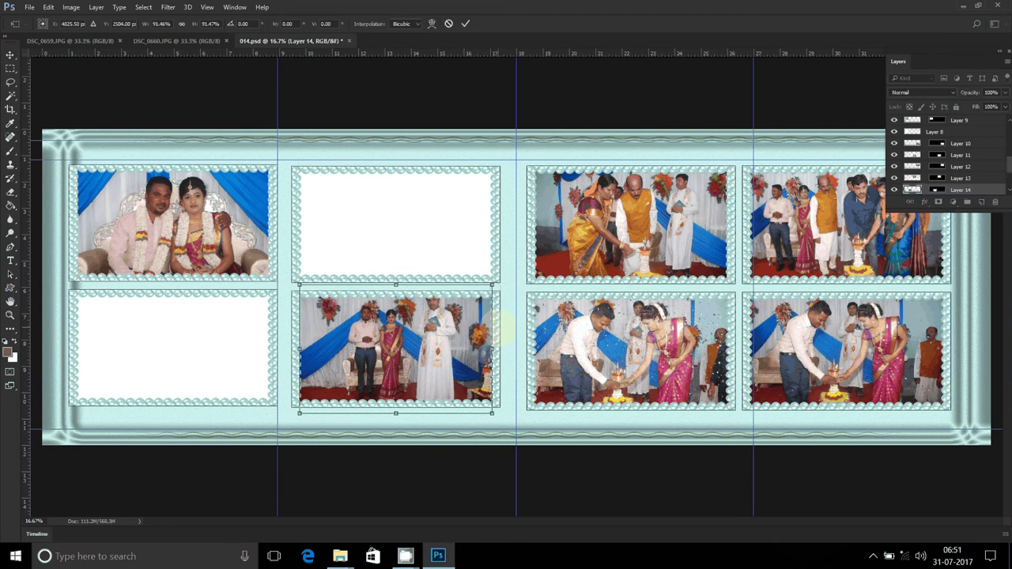
key("Return")
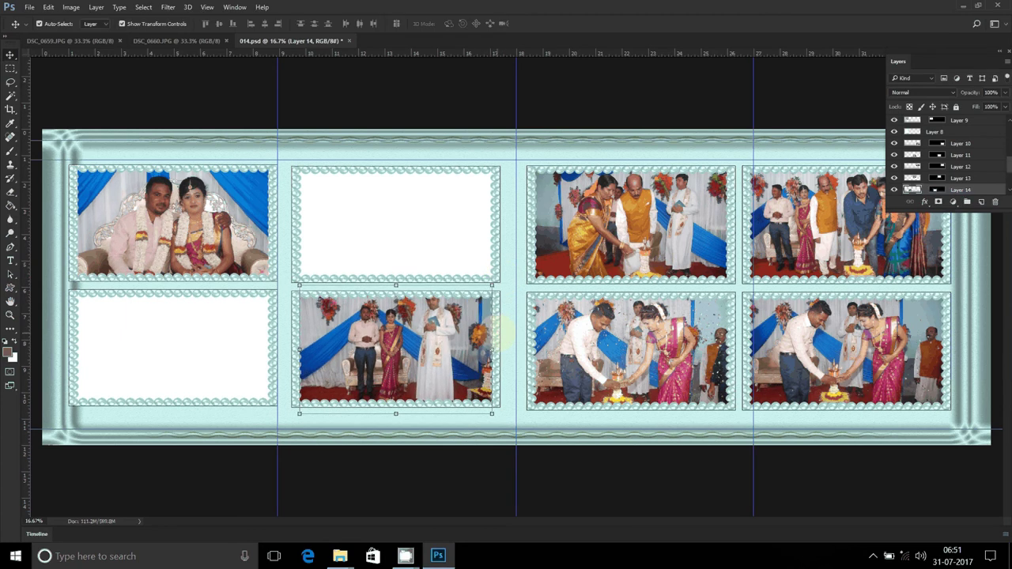
key("shift+Down")
key("shift+Down")
key("shift+Down")
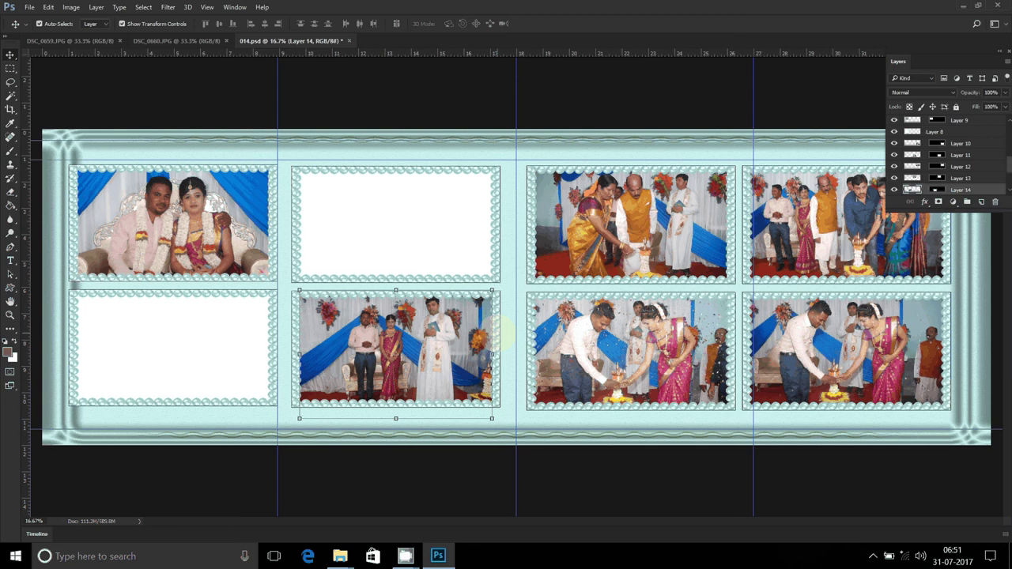
key("shift+Down")
key("shift+Down")
key("shift+Down")
key("ctrl+shift+Tab")
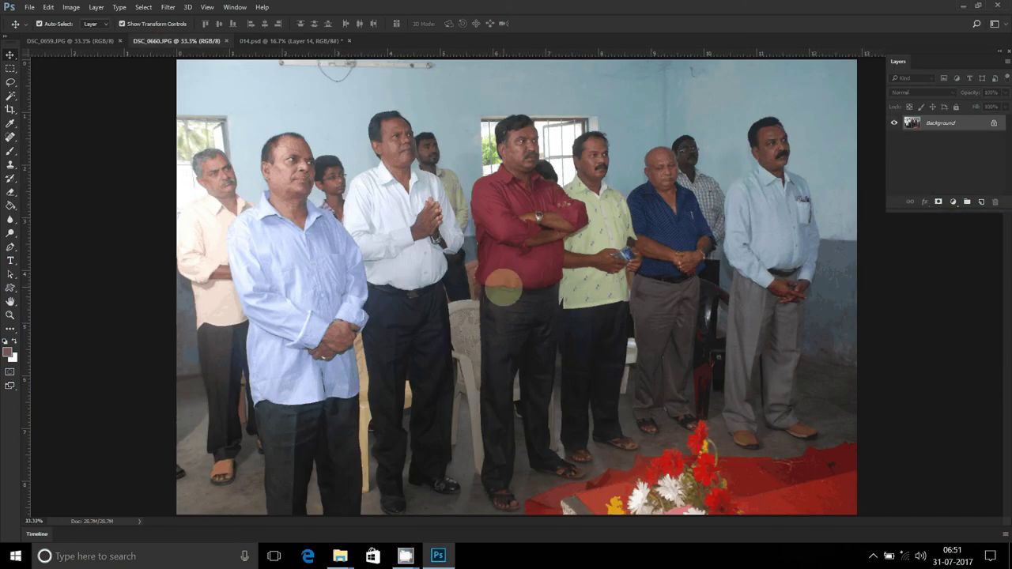
- Resize DSC_0660 to 8 inches wide and close it without saving
key("ctrl+alt+i")
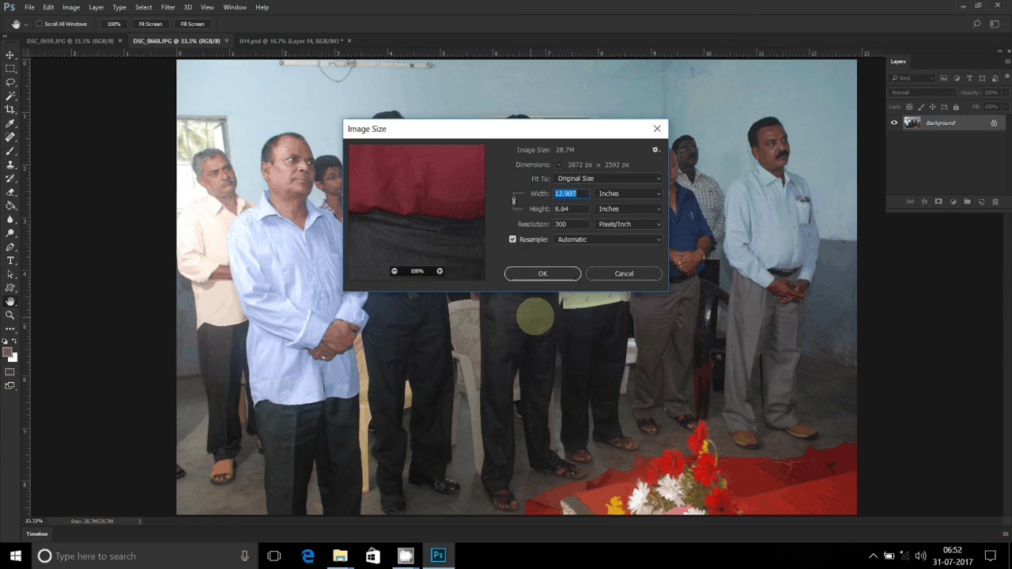
type("8")
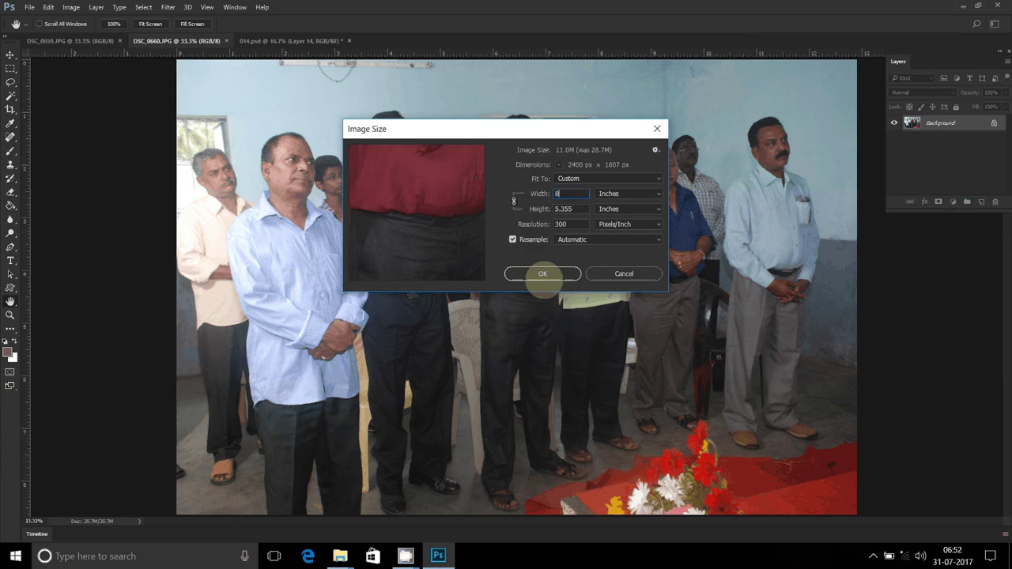
left_click(542, 273)
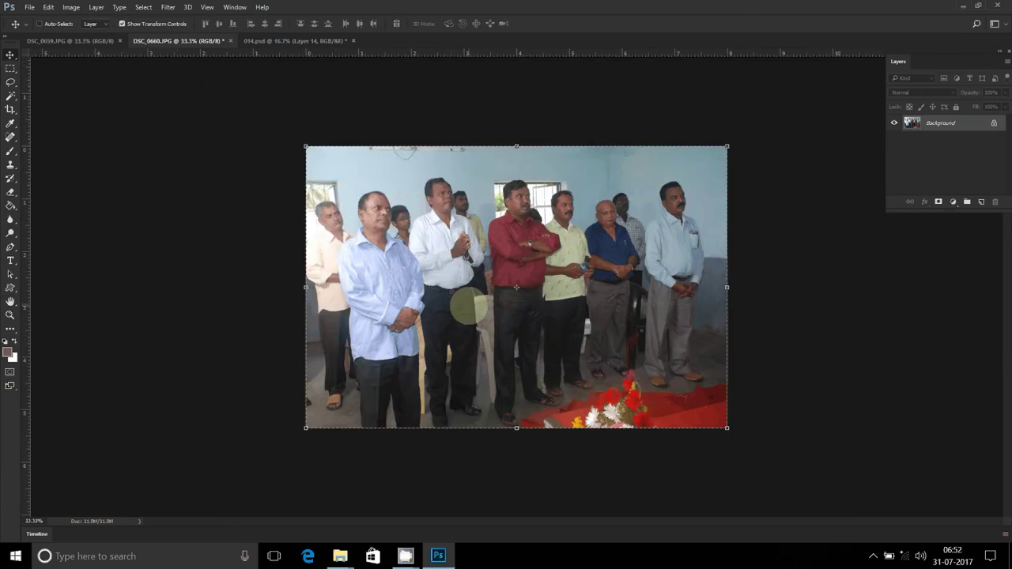
left_click(230, 41)
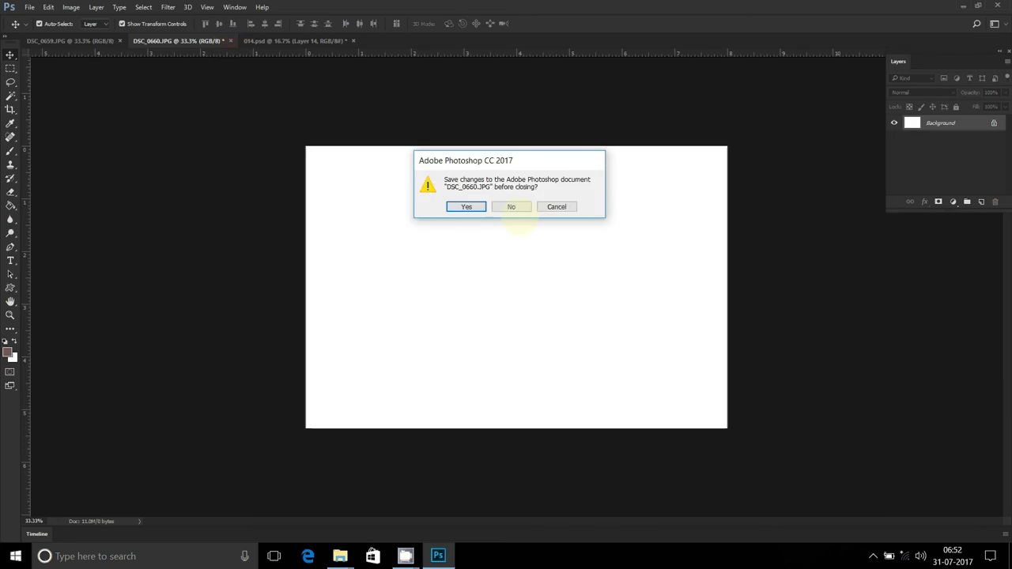
left_click(511, 206)
- Paste the group photo into the top-middle frame, shrink it slightly, then bring up DSC_0659.JPG
left_click(514, 206)
key("w")
left_click(415, 236)
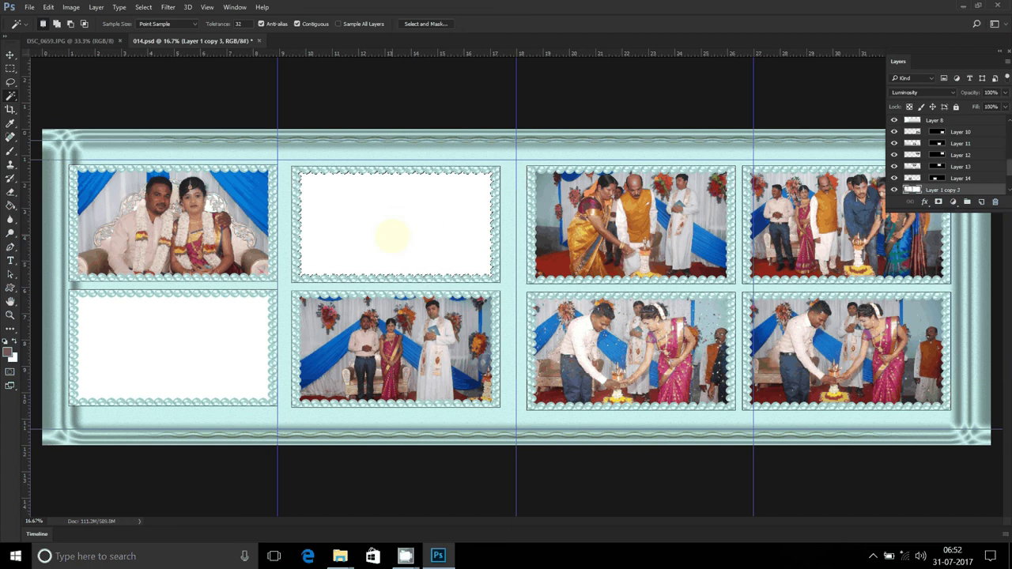
key("ctrl+shift+alt+v")
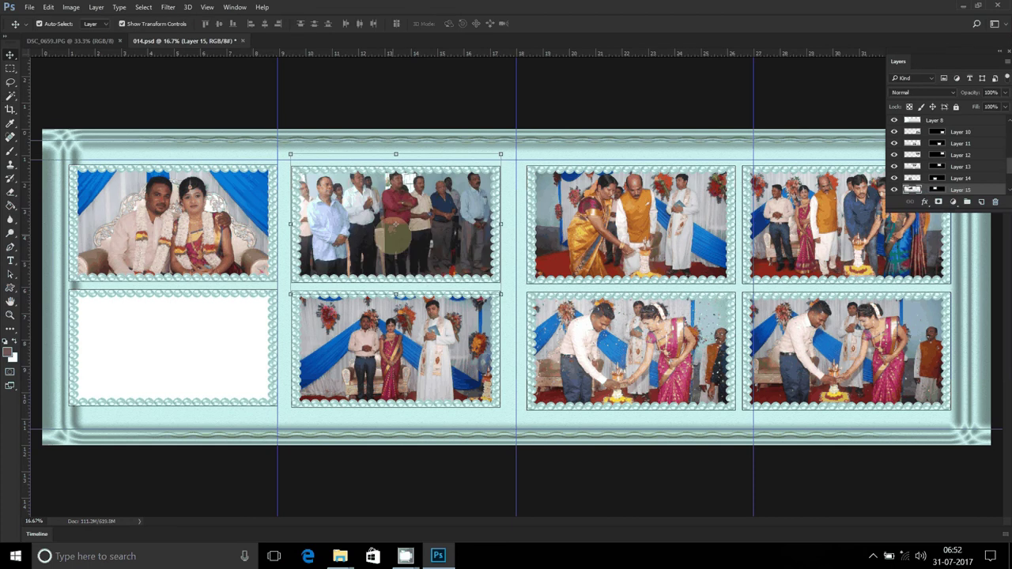
left_click_drag(501, 154, 493, 158)
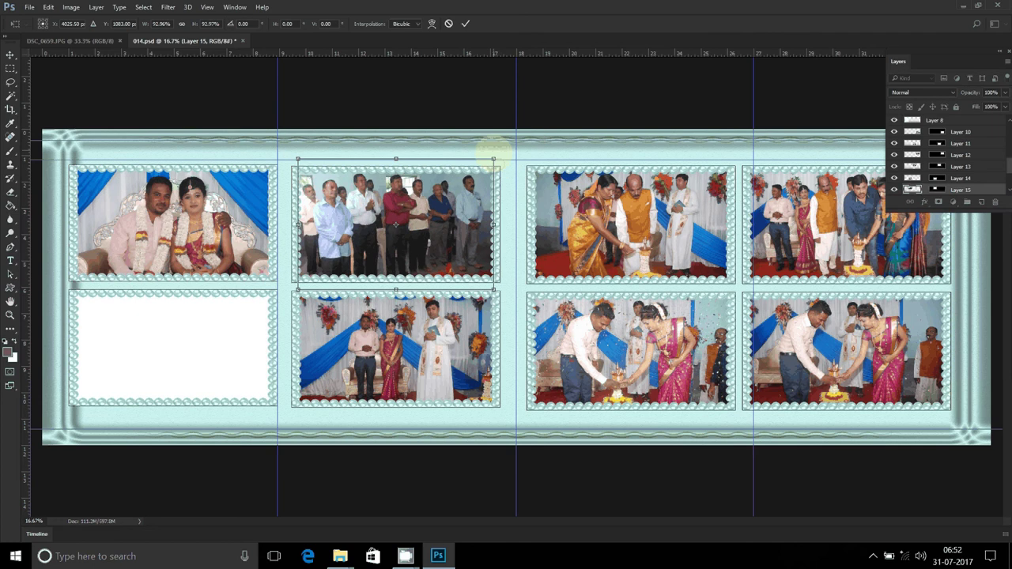
left_click(102, 41)
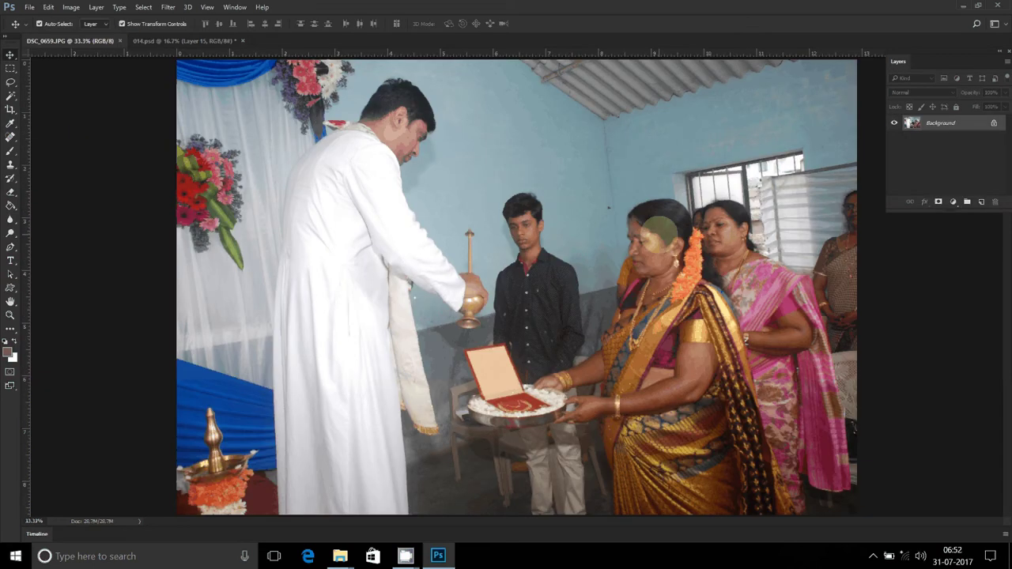
- Resize DSC_0659 to 8 inches wide, cut the whole image, and close it without saving
key("ctrl+alt+i")
type("8")
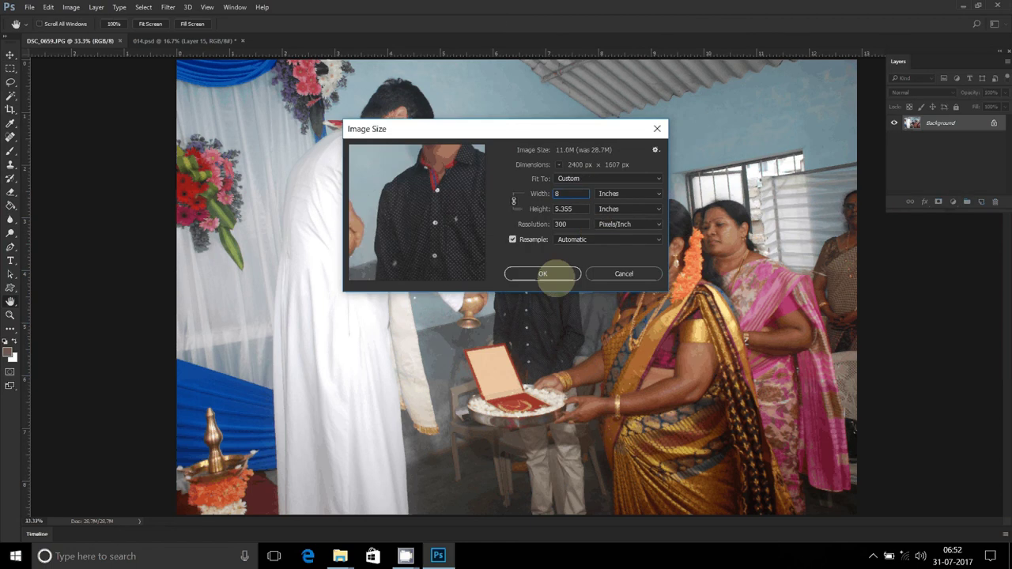
left_click(542, 273)
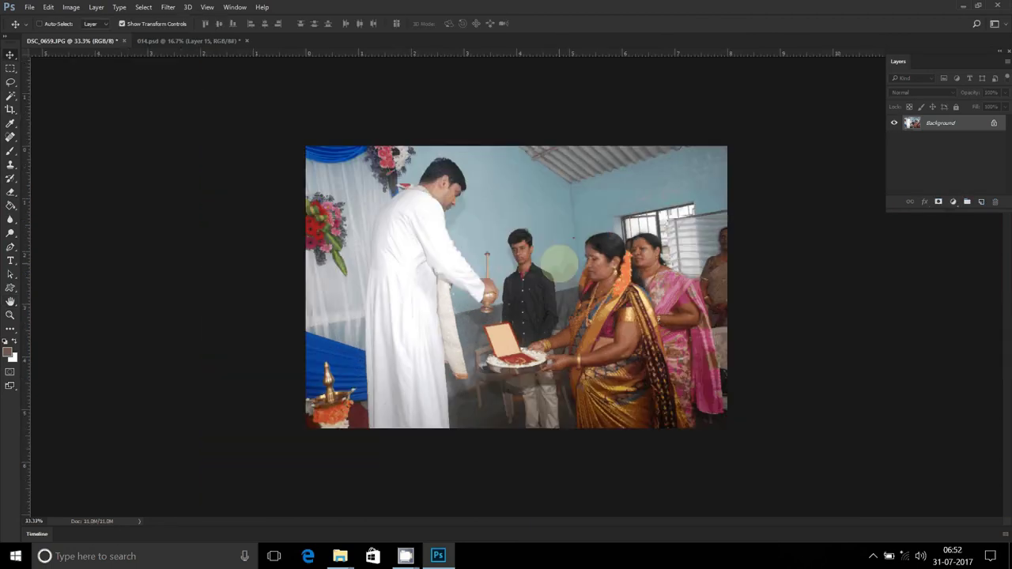
key("ctrl+a")
key("ctrl+x")
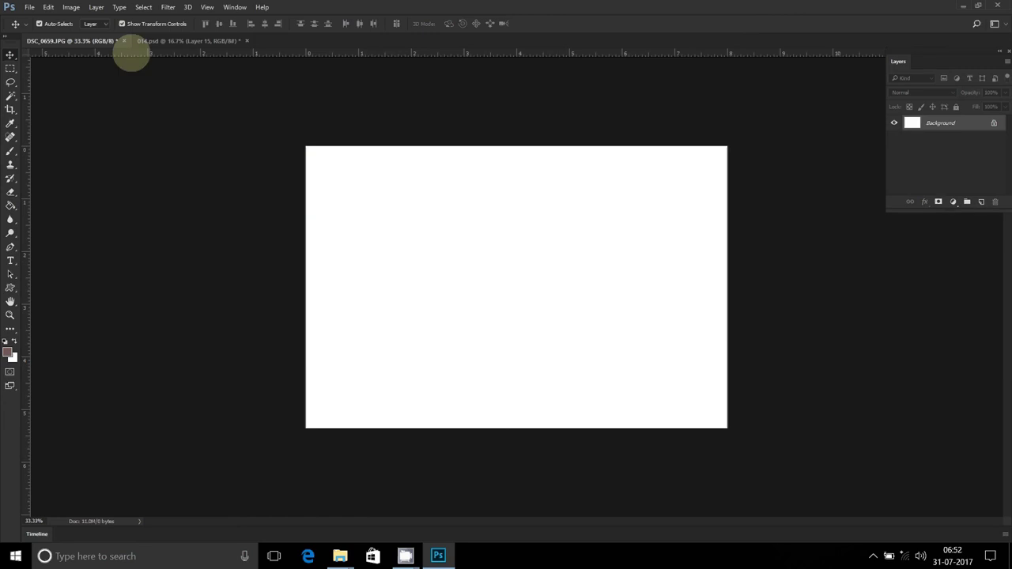
left_click(124, 41)
left_click(510, 206)
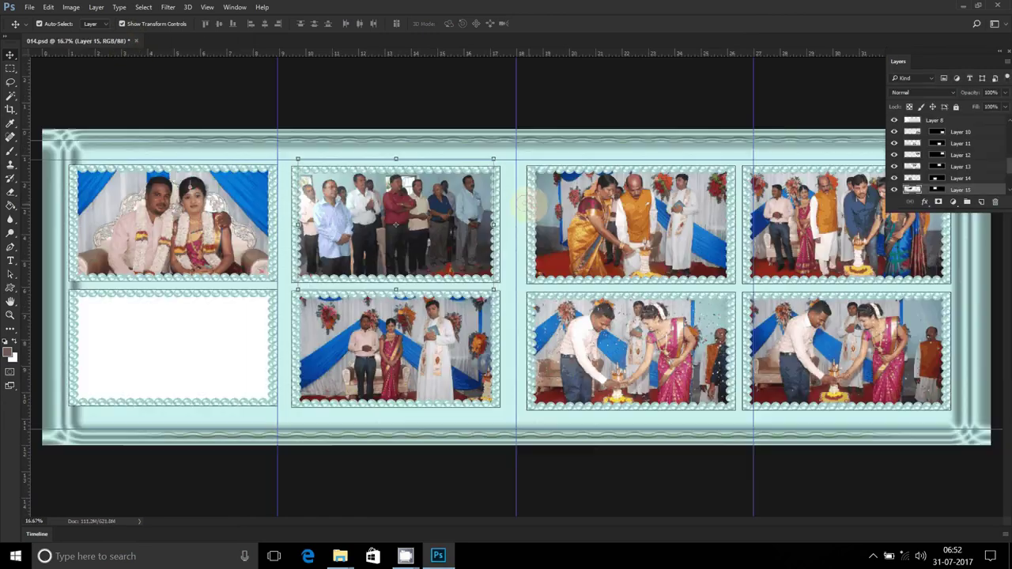
- Paste the ceremony photo into the bottom-left frame at about 93% and nudge it down
left_click(136, 362)
key("w")
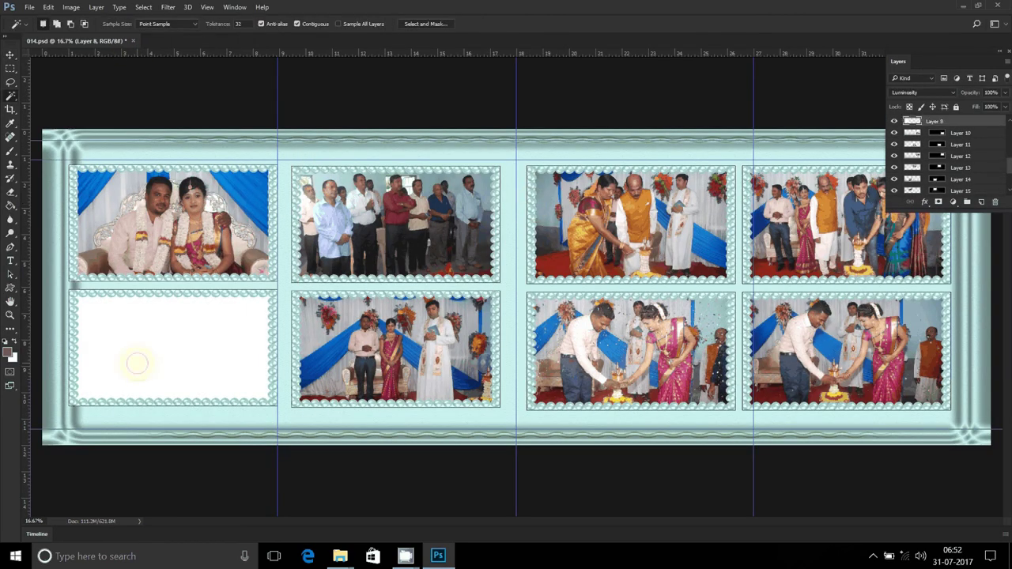
left_click(152, 332)
key("ctrl+alt+shift+v")
key("v")
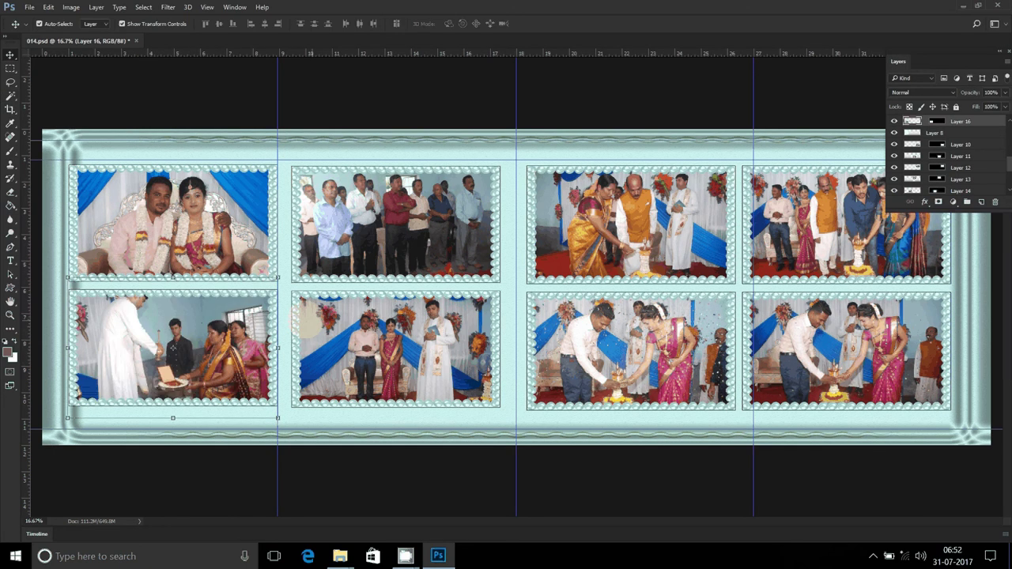
left_click_drag(277, 279, 271, 281)
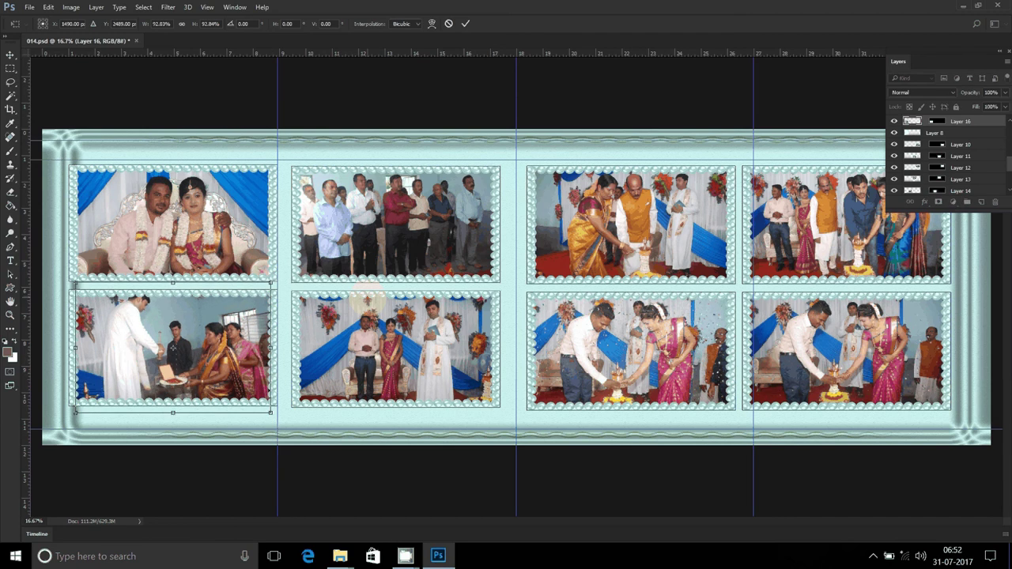
key("Return")
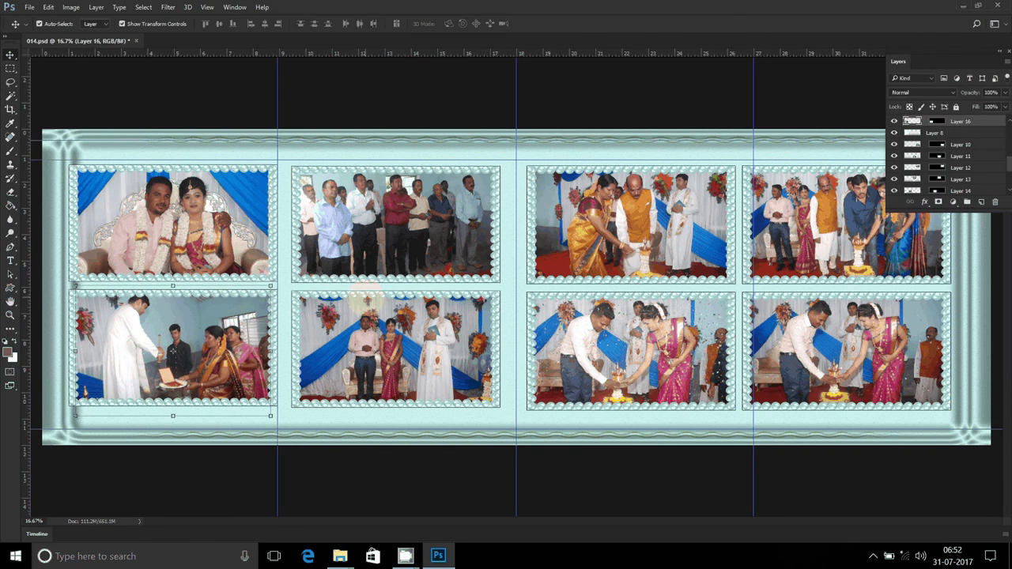
key("shift+Down")
key("shift+Down")
key("shift+Down")
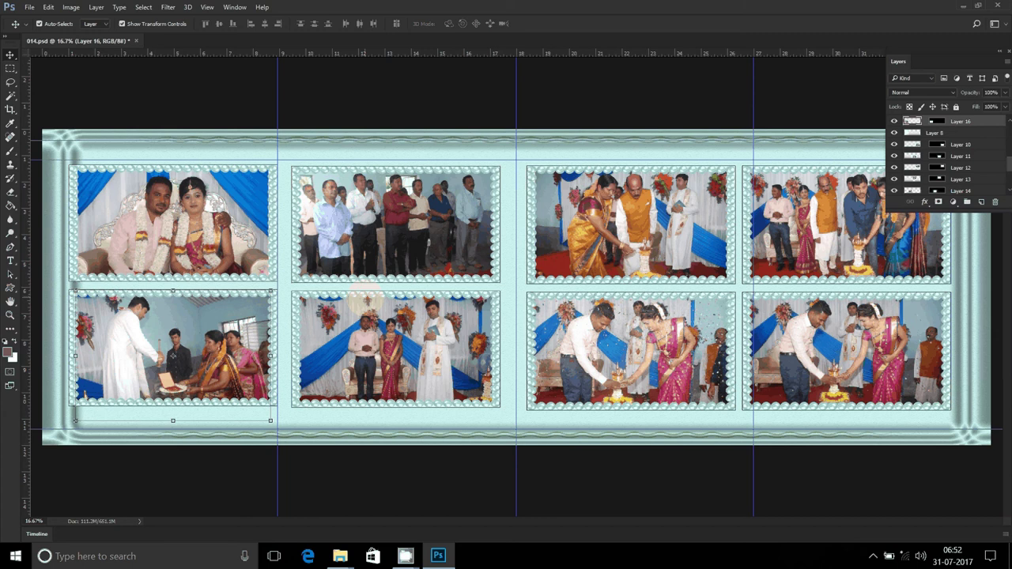
key("shift+Down")
key("shift+Down")
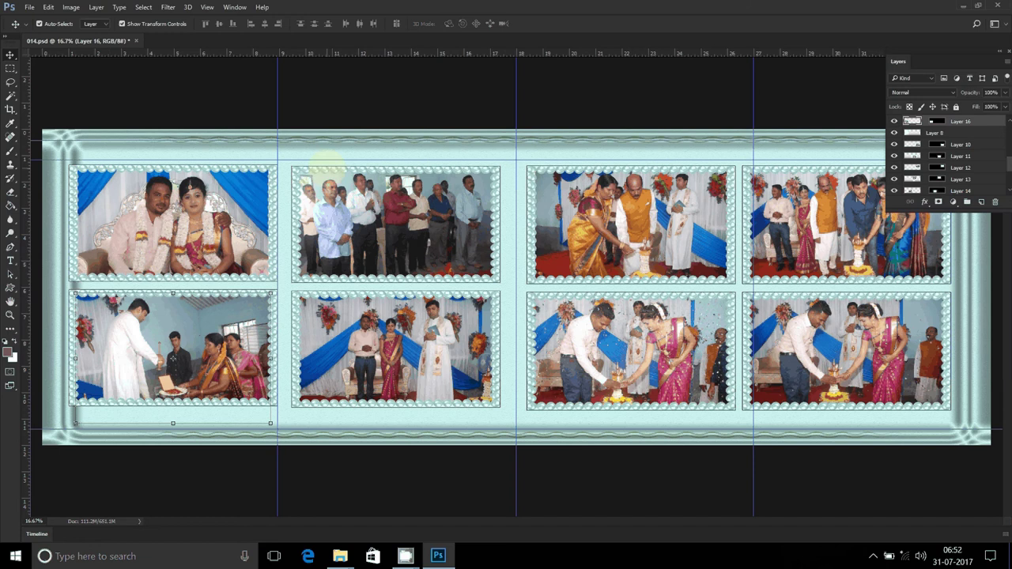
- On the Background copy layer, change the Satin effect colour to dark purple
scroll(972, 159, "down", 3)
left_click(975, 161)
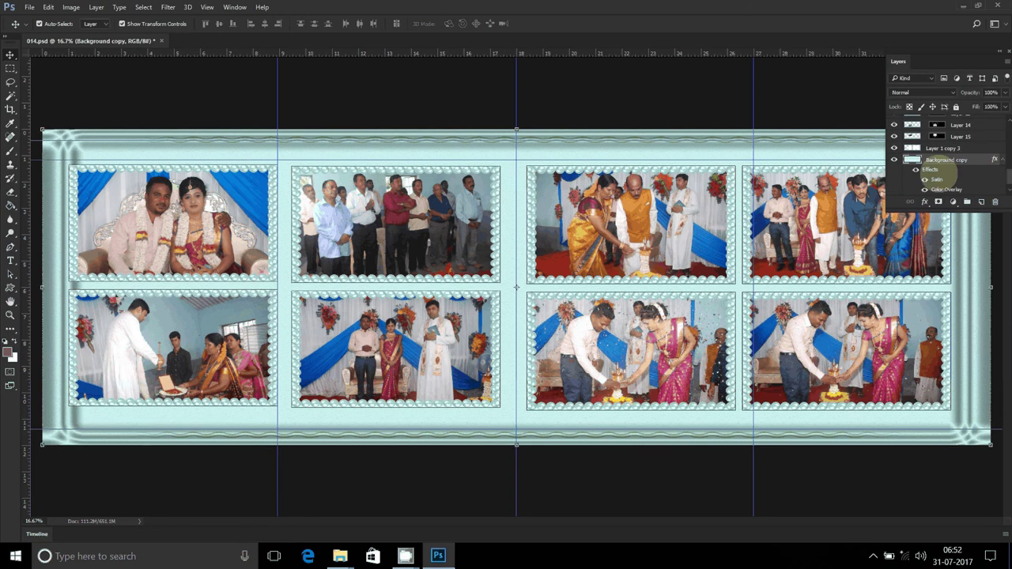
left_click(925, 201)
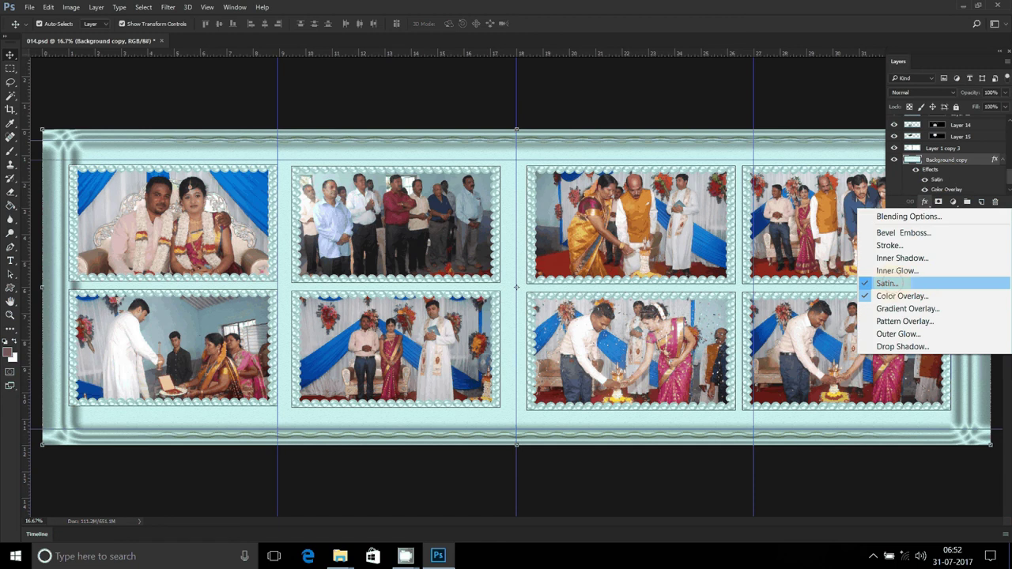
left_click(899, 283)
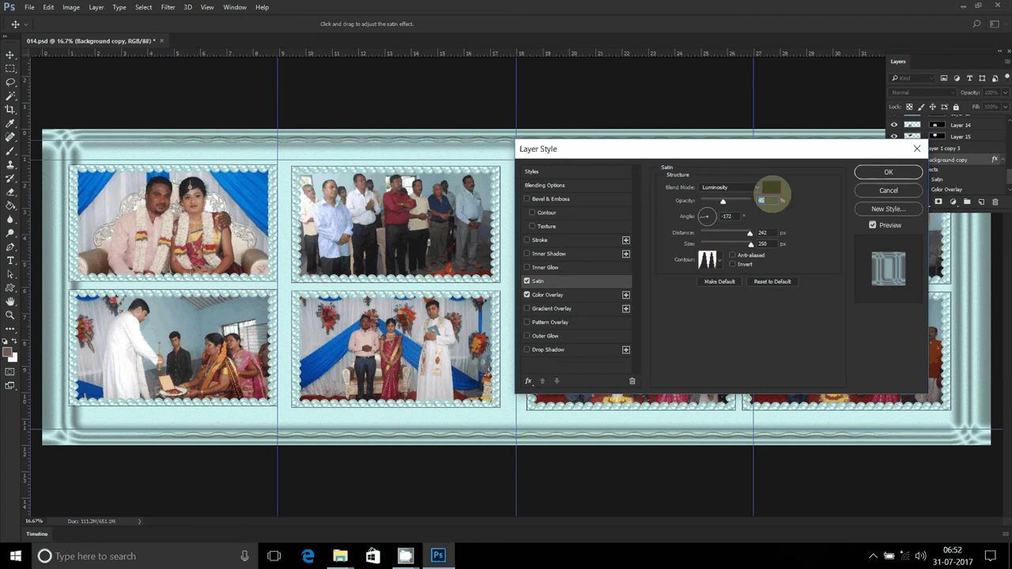
left_click(770, 188)
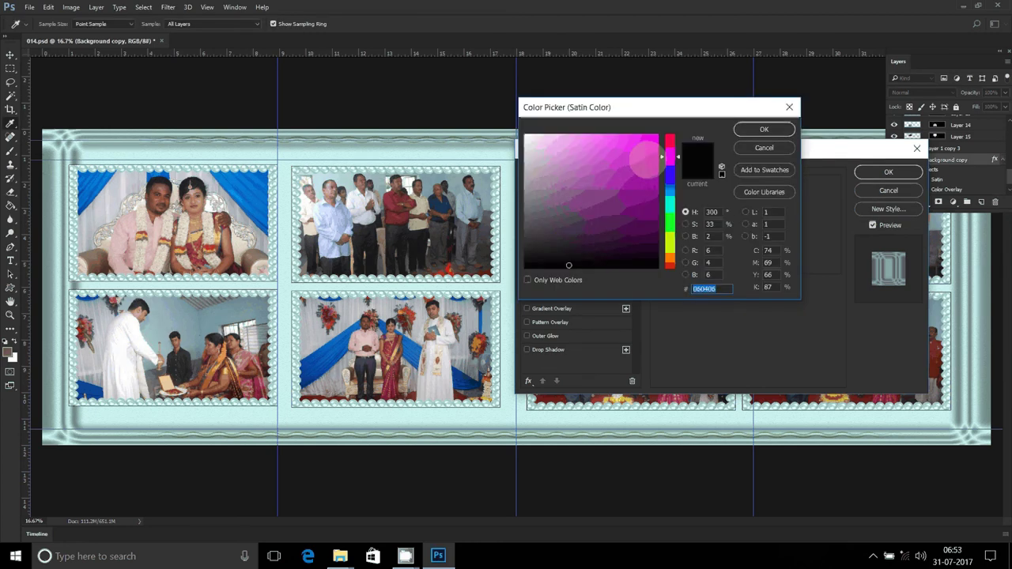
left_click(647, 159)
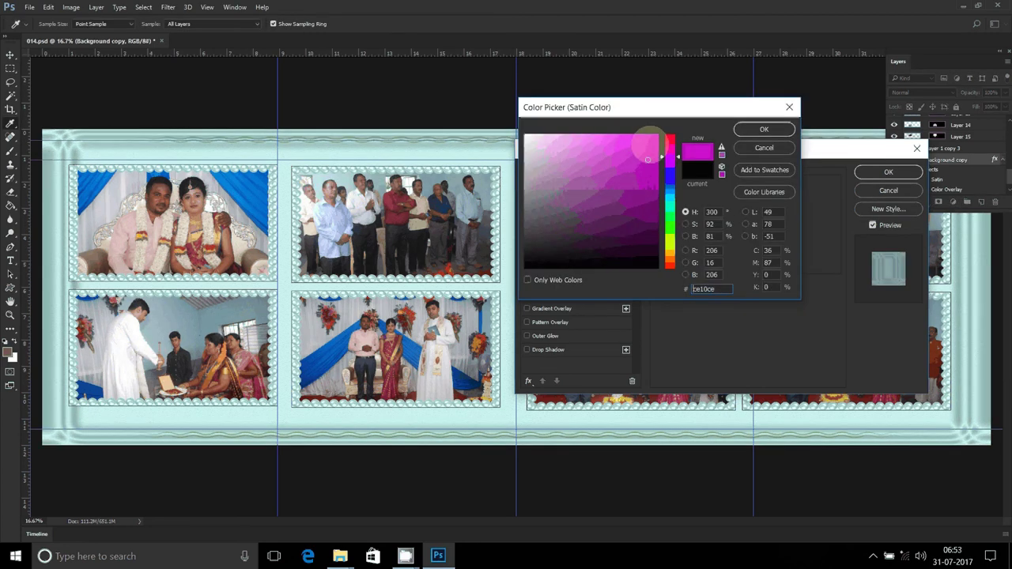
left_click_drag(647, 160, 653, 252)
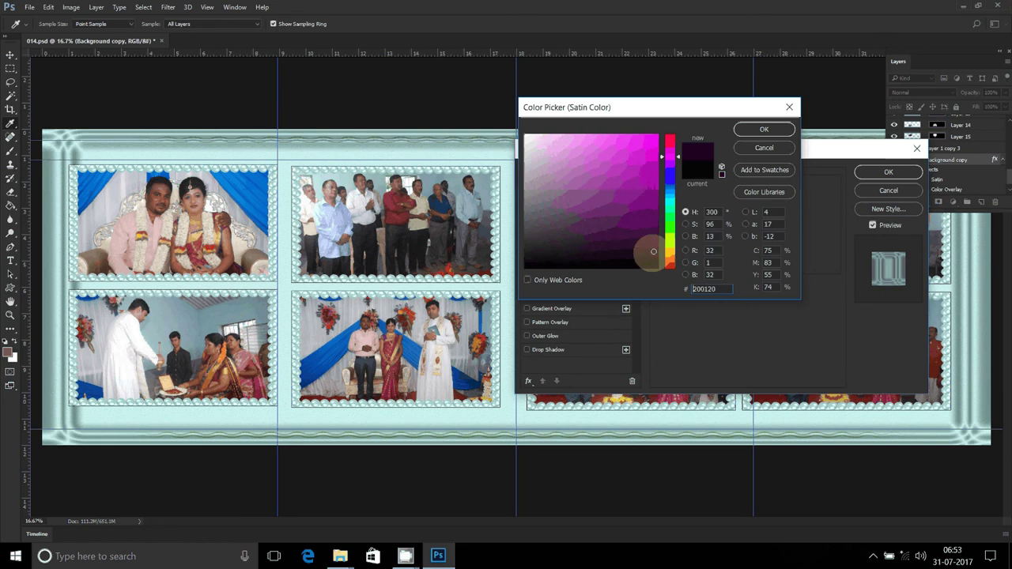
left_click(770, 130)
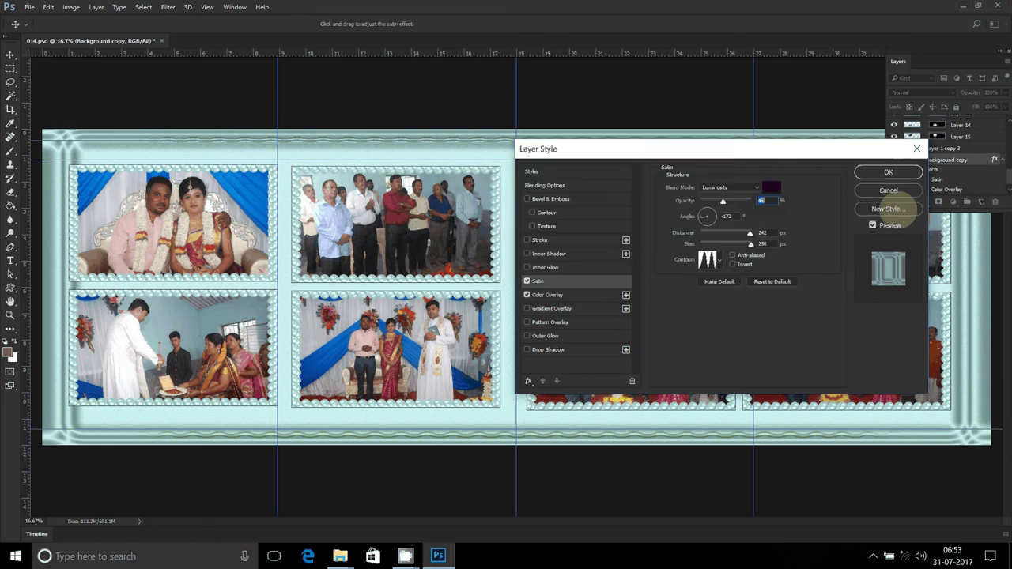
- Set the Color Overlay colour to green (#0de408) and apply the layer style
left_click(526, 295)
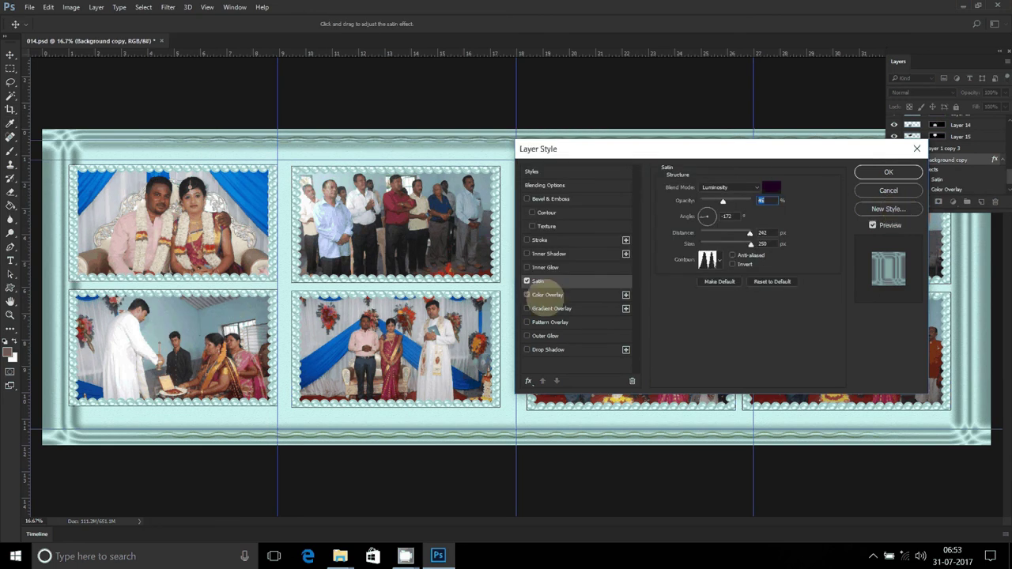
left_click(545, 294)
left_click(770, 188)
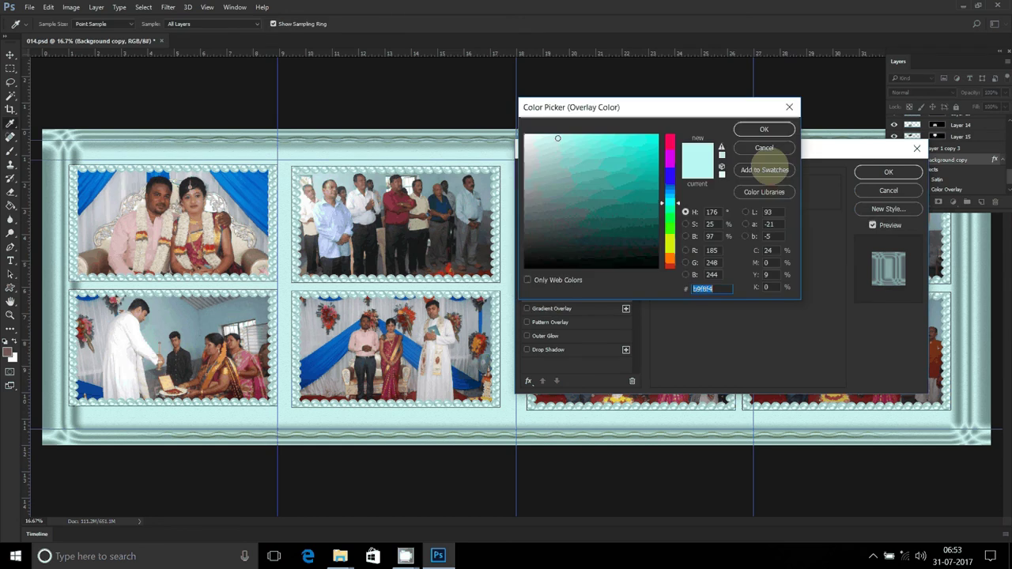
left_click(669, 137)
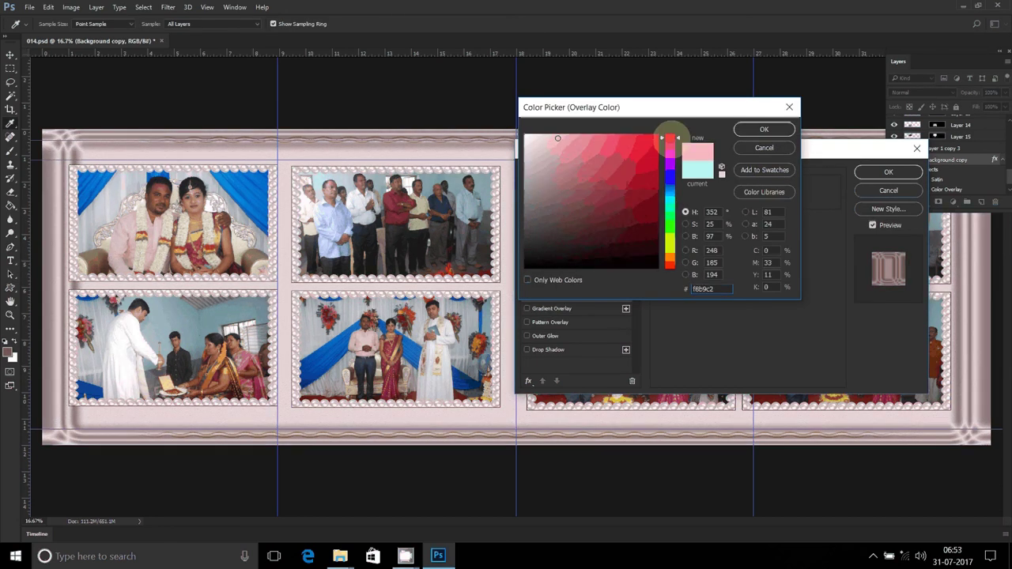
left_click(654, 148)
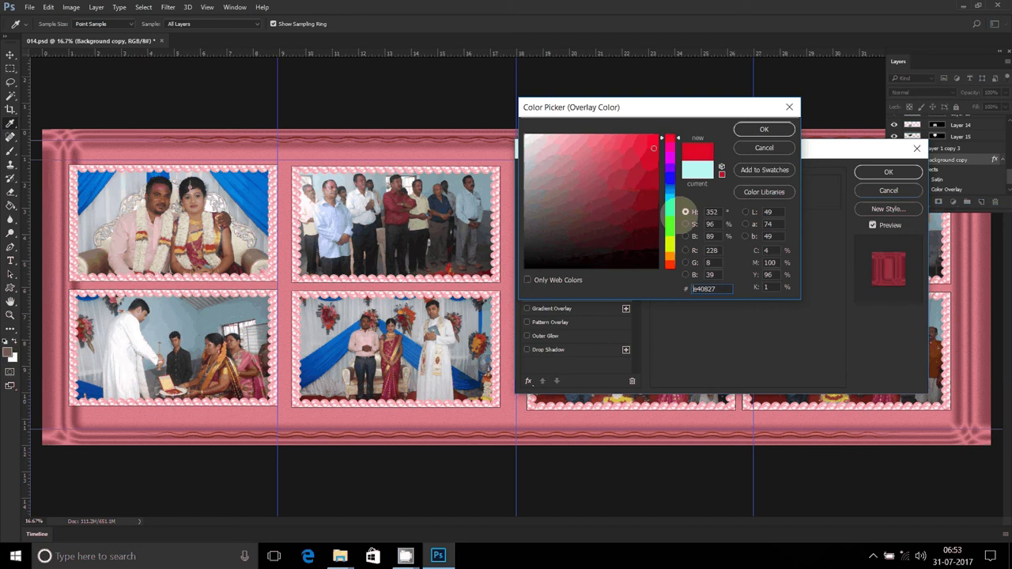
left_click(669, 223)
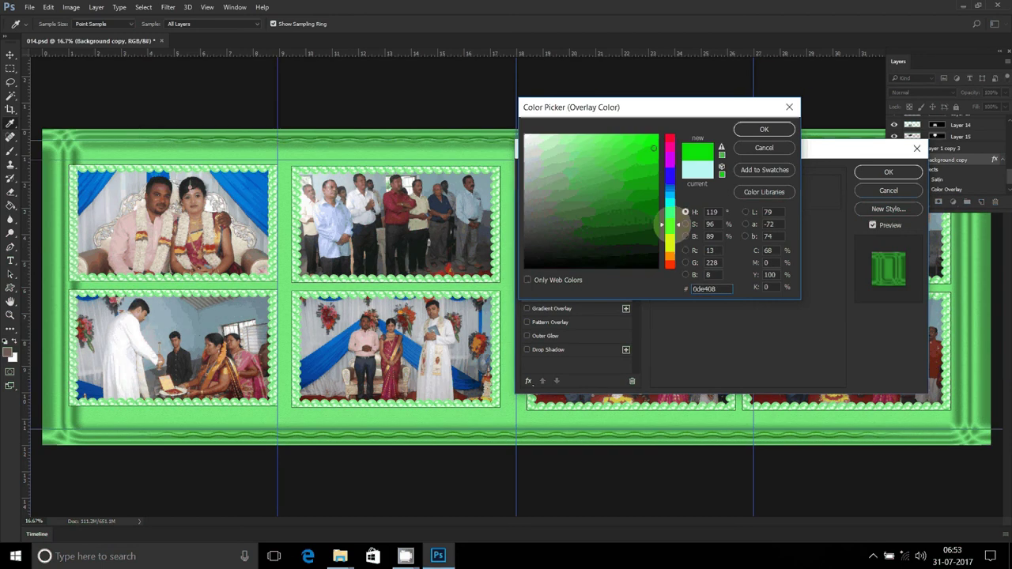
left_click(764, 129)
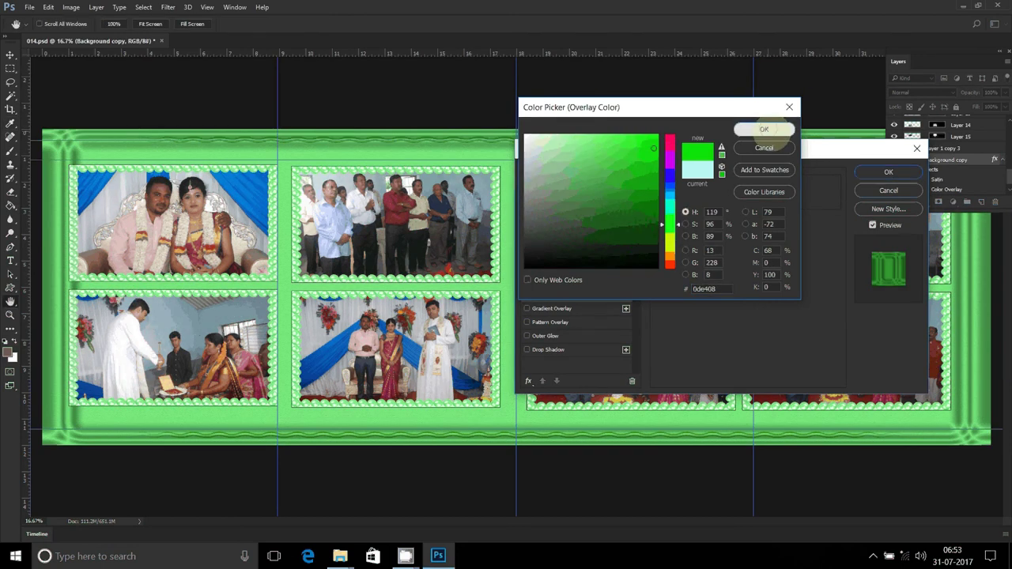
key("Return")
- Start Save As and browse to the destination folder on the DATA (D:) drive
left_click(96, 7)
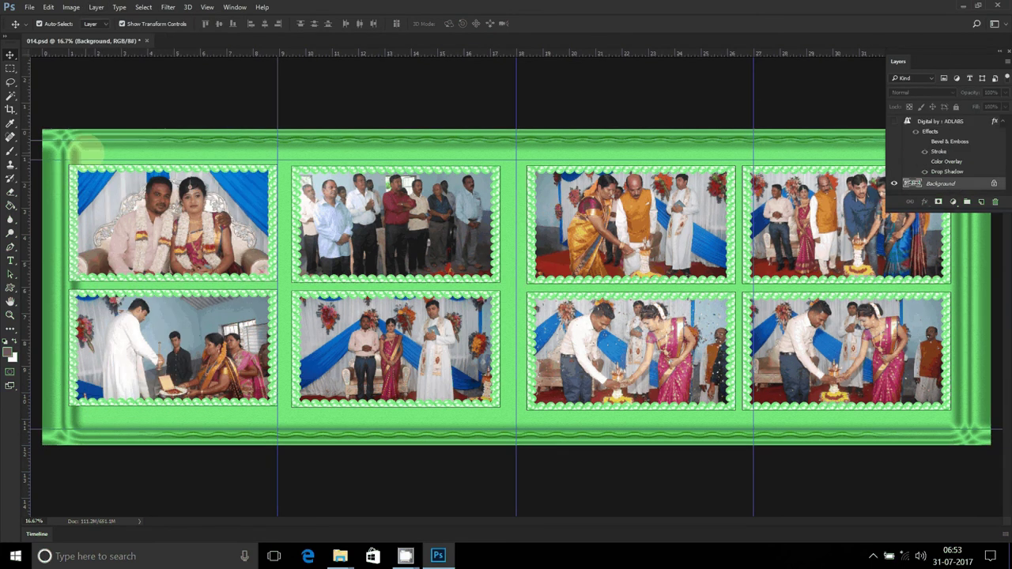
key("alt+f")
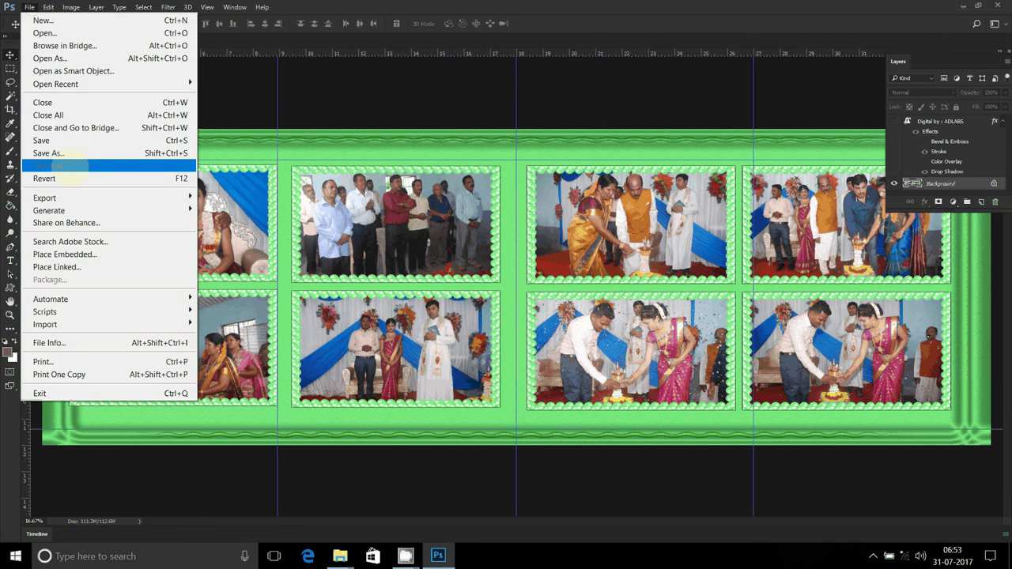
left_click(63, 158)
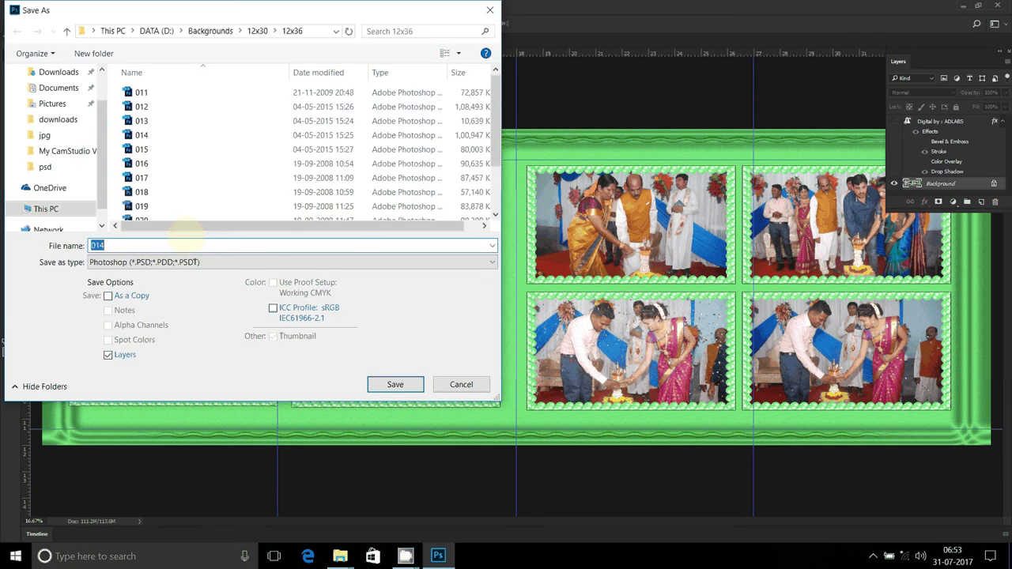
left_click(46, 209)
double_click(218, 103)
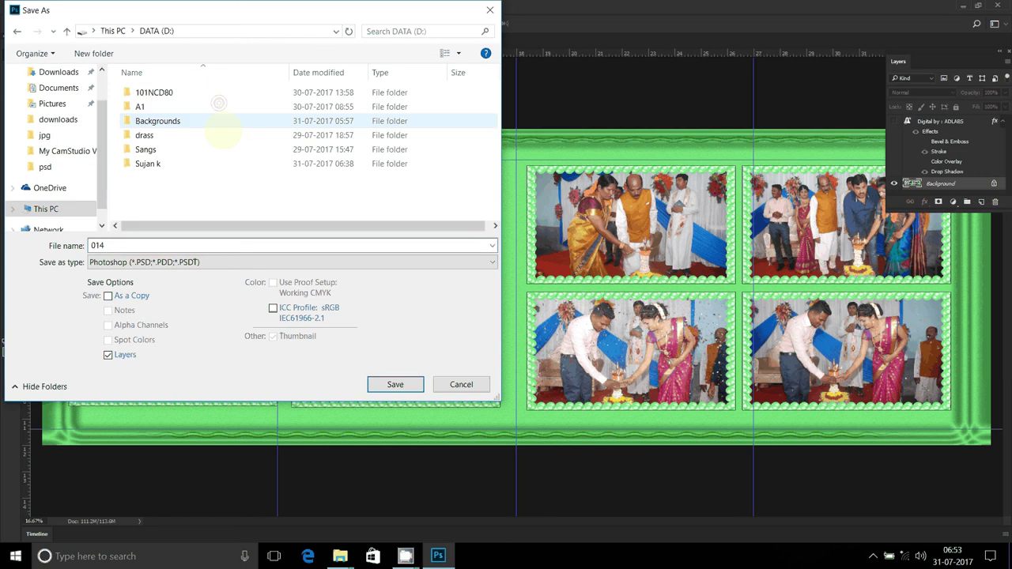
double_click(151, 163)
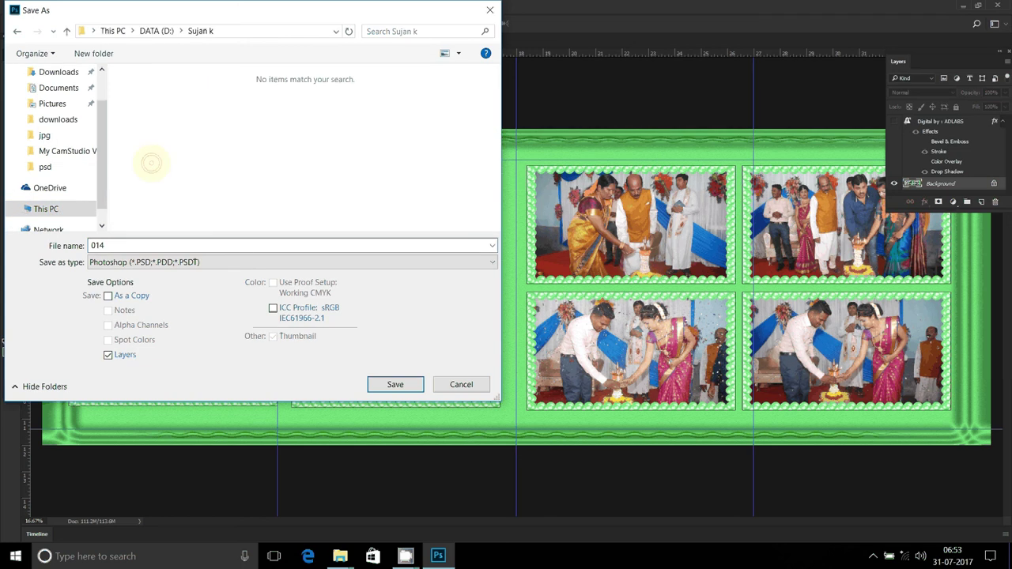
- Save the spread as a JPEG named 04 at Maximum quality
left_click(215, 263)
left_click(145, 369)
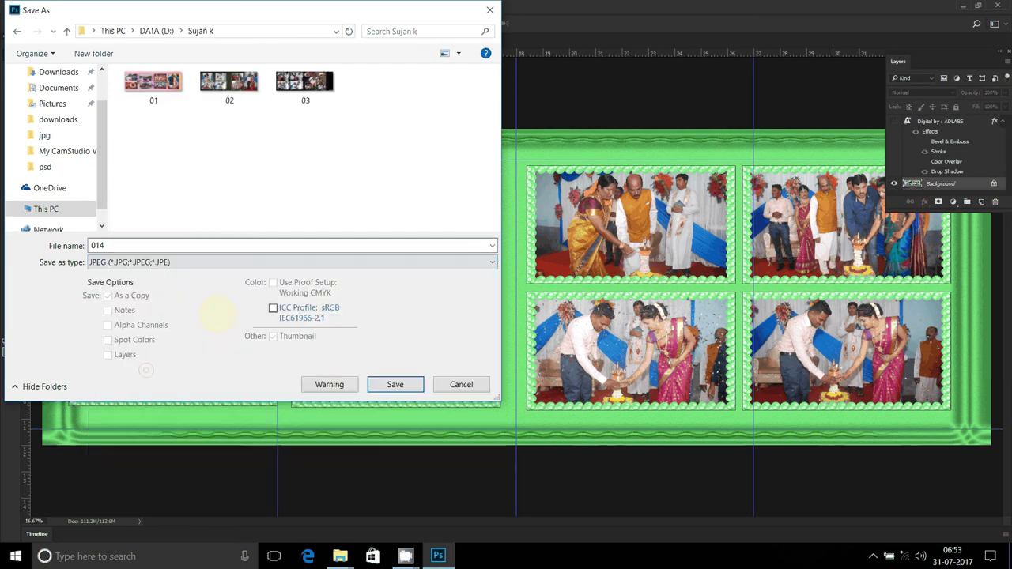
double_click(148, 245)
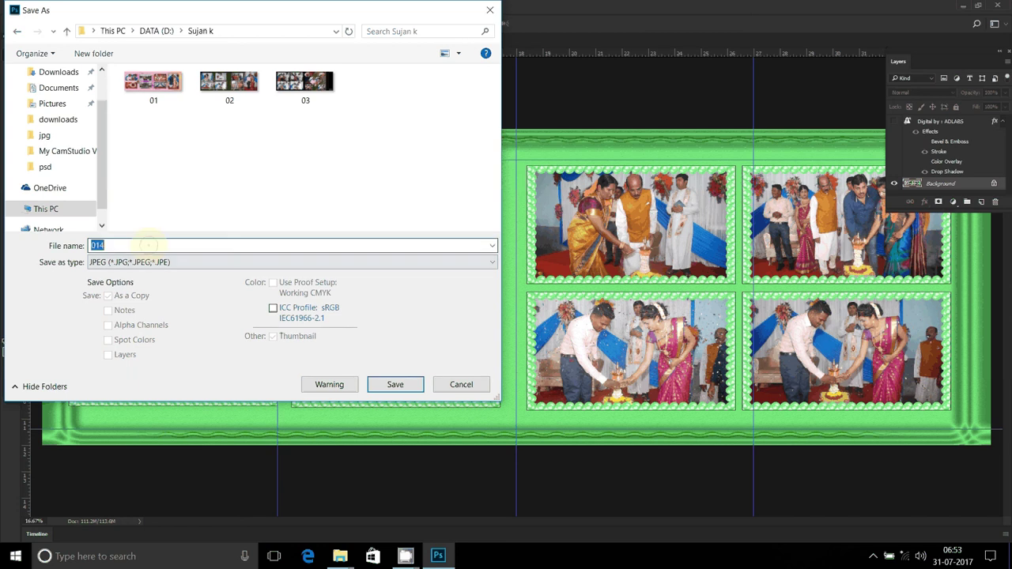
type("04")
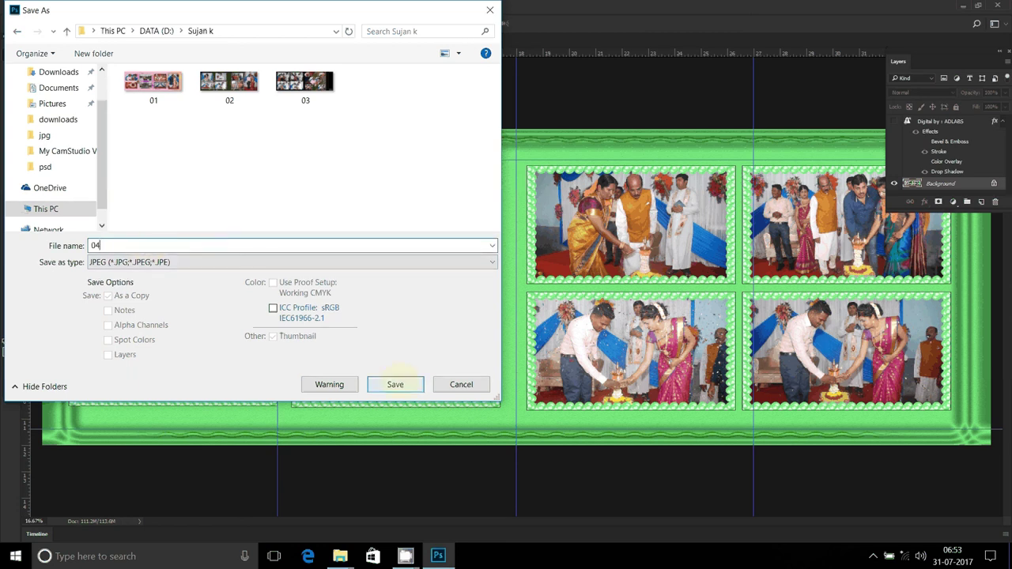
left_click(395, 383)
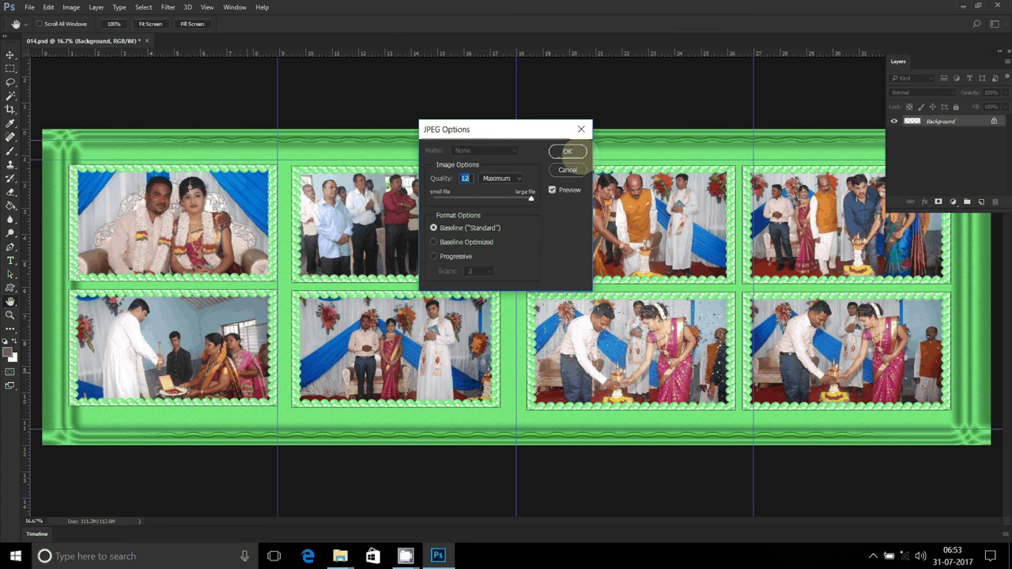
left_click(568, 151)
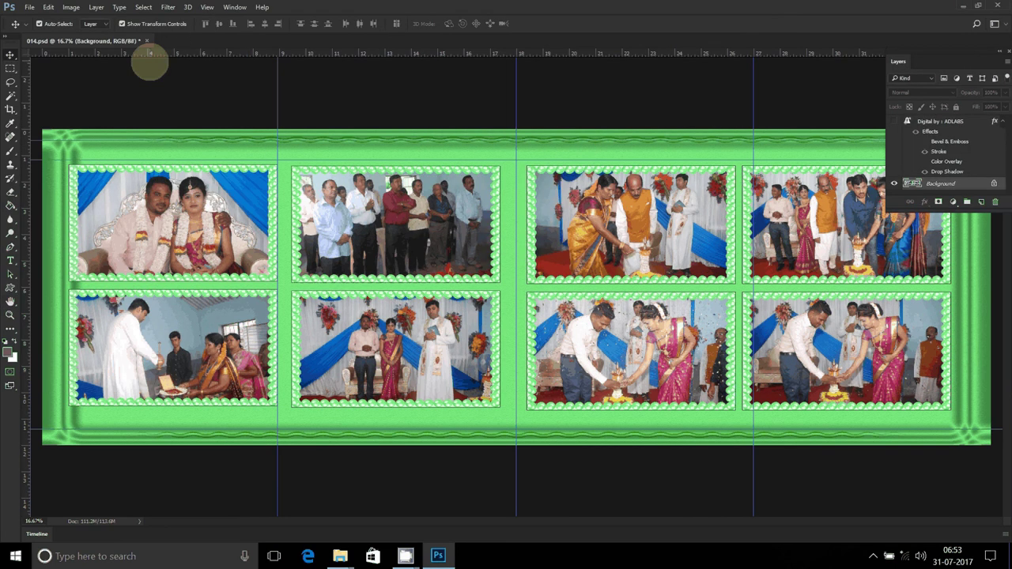
- Close 014.psd without saving, then confirm file 04 exists in the Open dialog and cancel
left_click(147, 40)
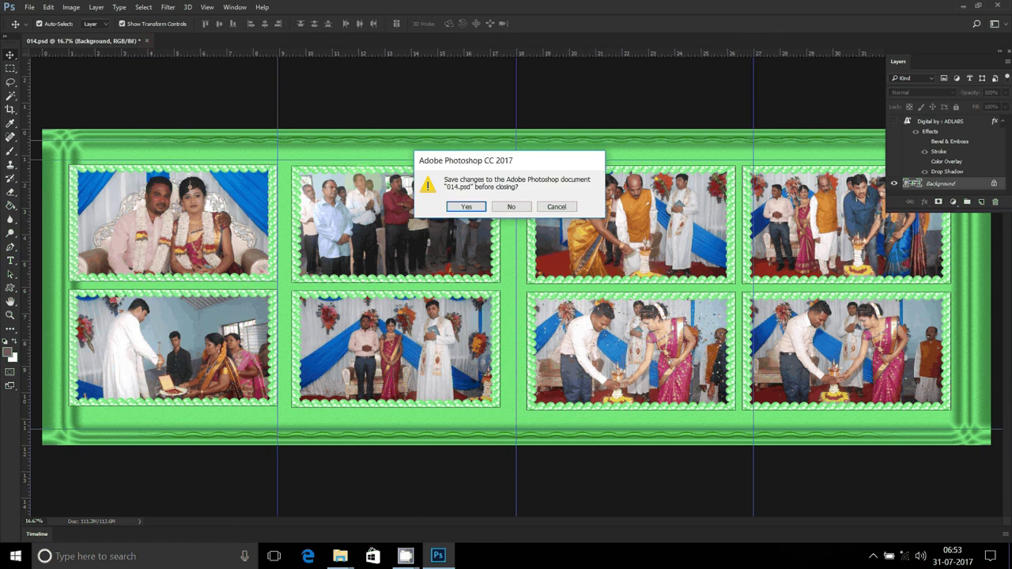
left_click(511, 207)
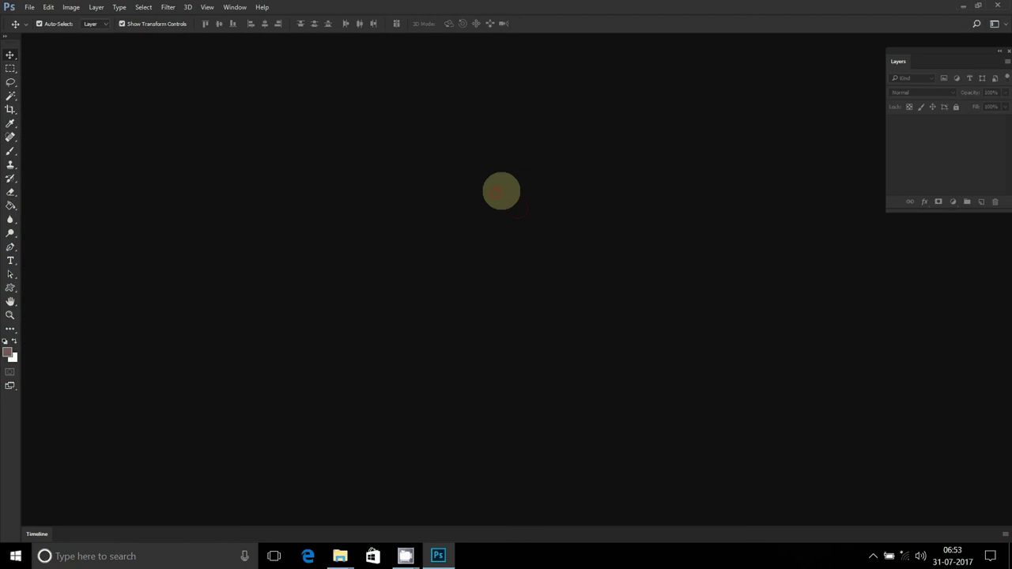
double_click(501, 191)
left_click(372, 127)
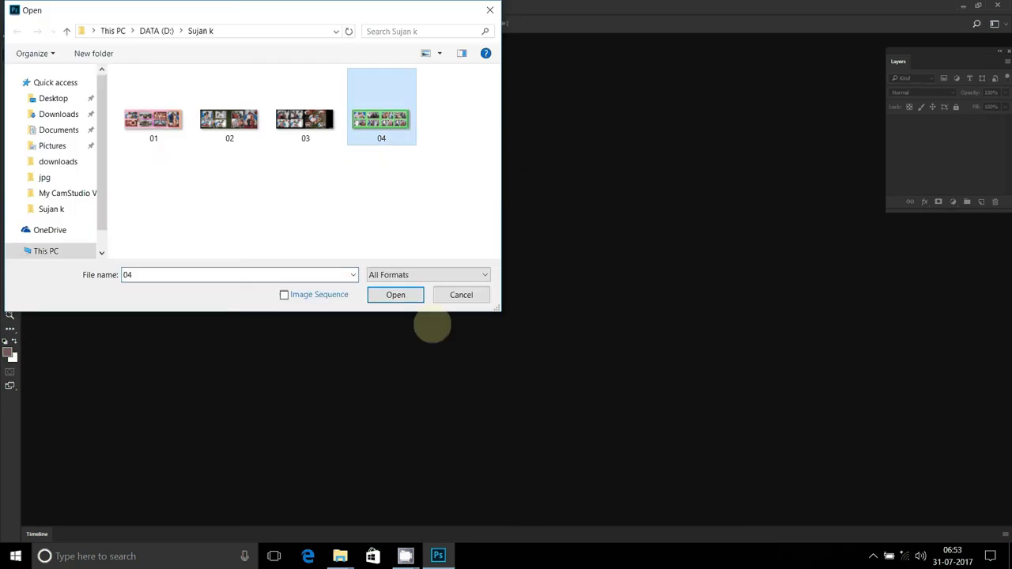
left_click(461, 296)
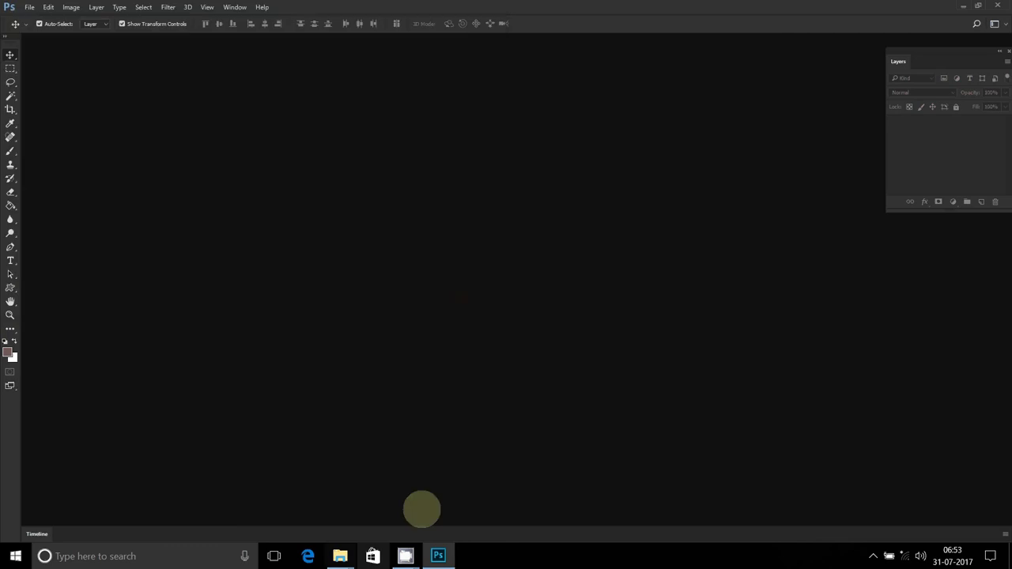